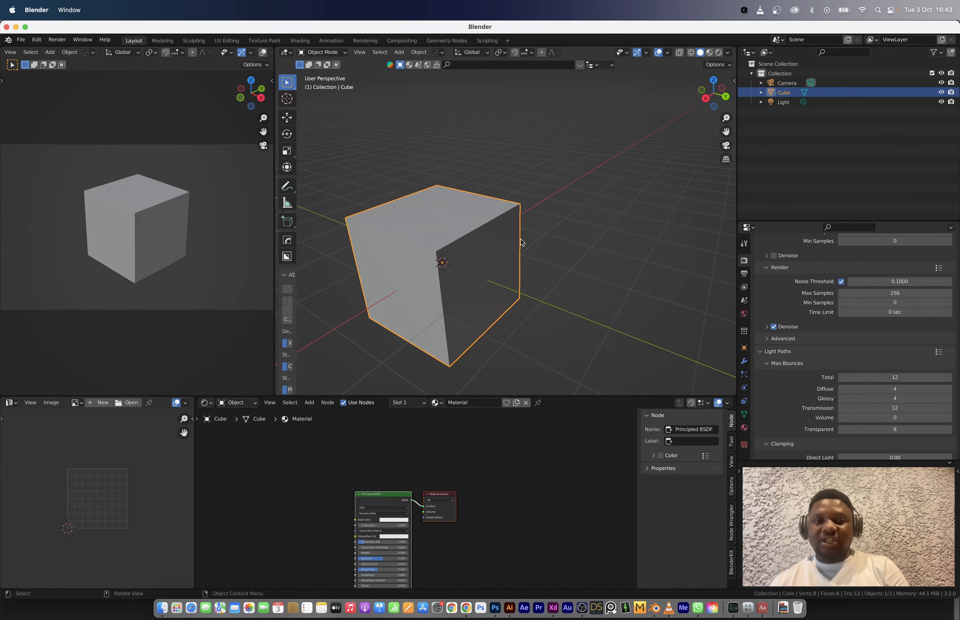
# Step: Delete all the default scene objects and add a new cube mesh
pyautogui.moveTo(533, 231); pyautogui.dragTo(496, 257, button='middle')
pyautogui.scroll(-3, 496, 239)
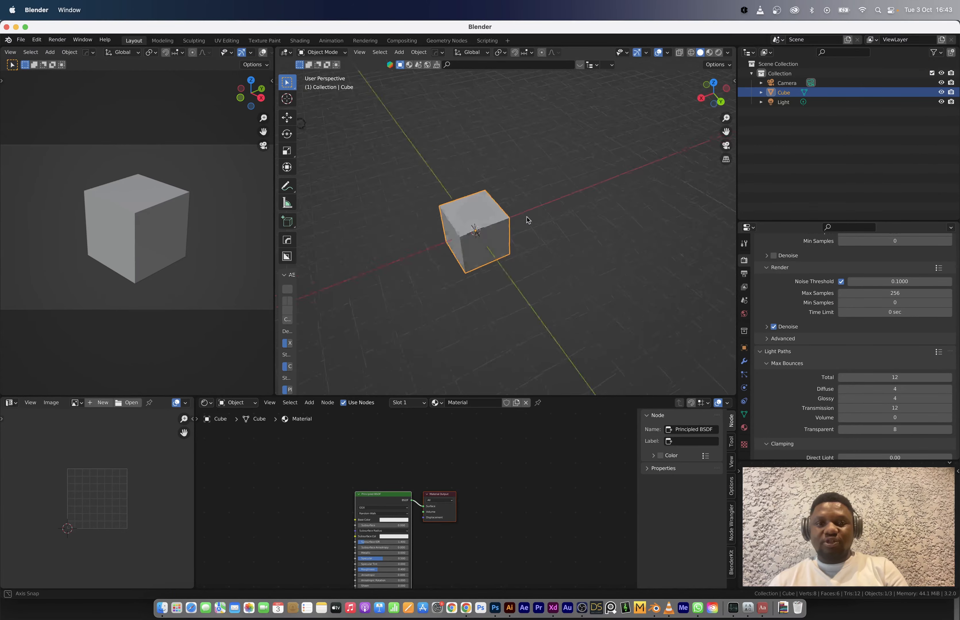
pyautogui.moveTo(524, 214); pyautogui.dragTo(500, 208, button='middle')
pyautogui.press('a')
pyautogui.press('Delete')
pyautogui.hotkey('shift', 'a')
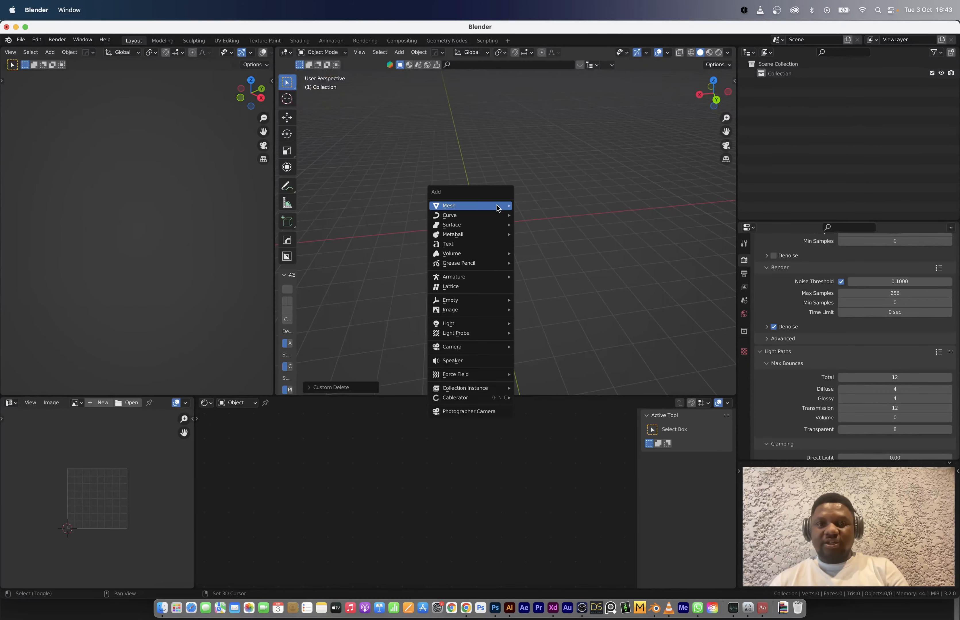
pyautogui.moveTo(499, 208)
pyautogui.click(537, 217)
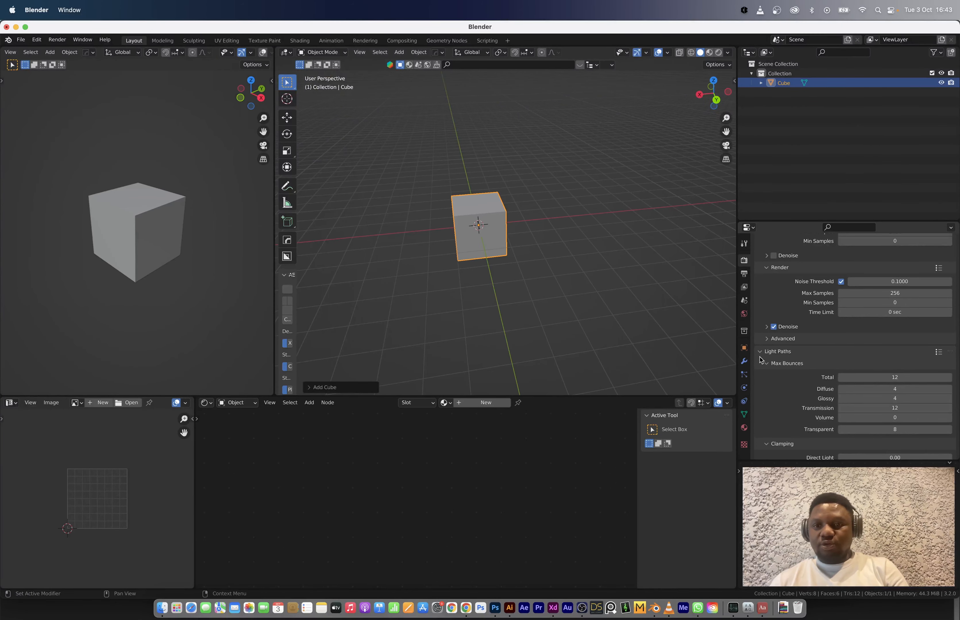
# Step: Add an Array modifier to the cube and set its count to 40
pyautogui.click(744, 361)
pyautogui.click(766, 258)
pyautogui.click(761, 285)
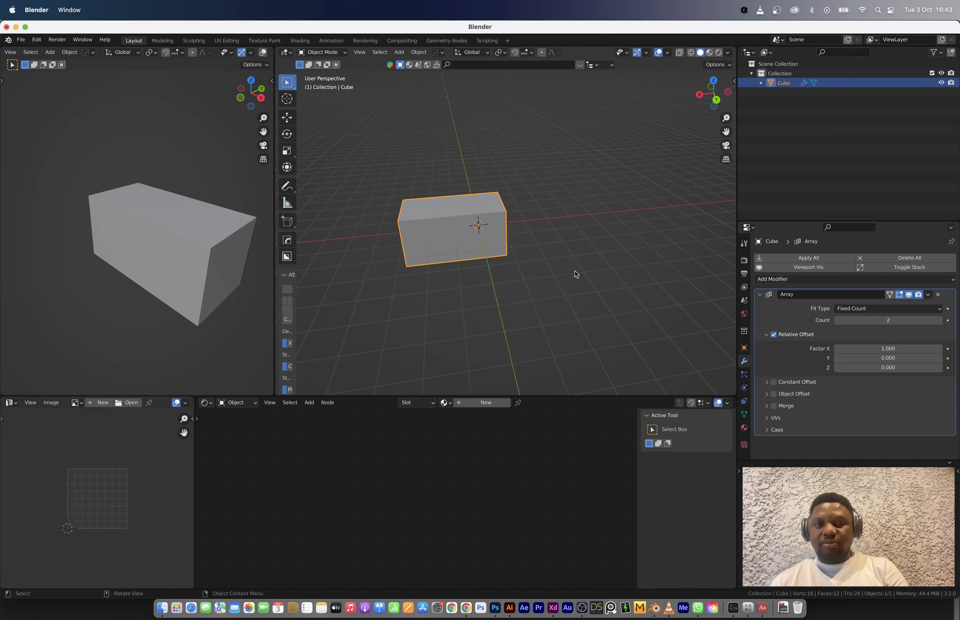
pyautogui.moveTo(574, 271)
pyautogui.mouseDown(button='middle')
pyautogui.moveTo(501, 248)
pyautogui.moveTo(586, 268)
pyautogui.mouseUp(button='middle')
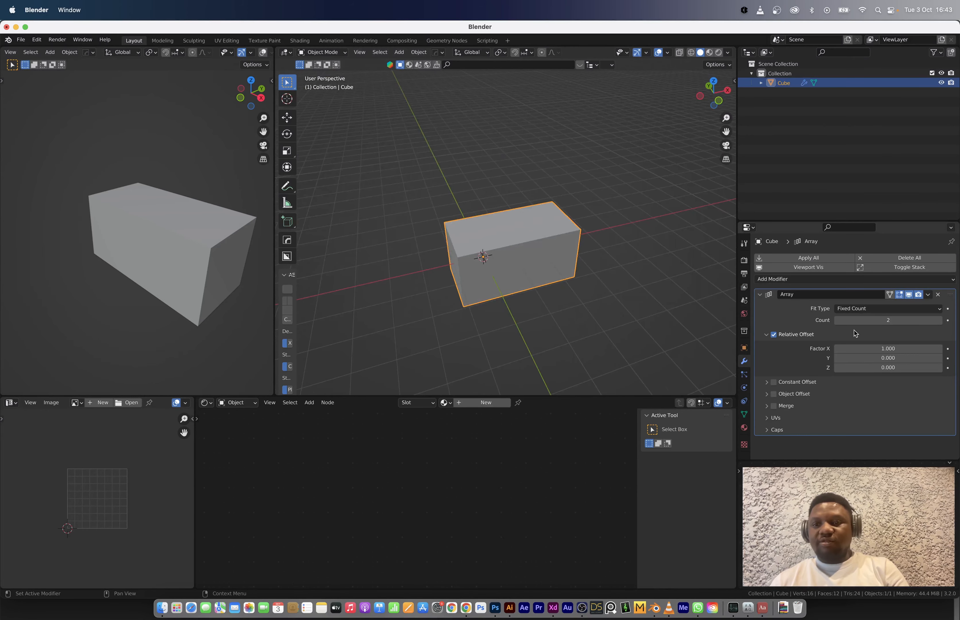
pyautogui.moveTo(880, 321); pyautogui.dragTo(940, 321)
pyautogui.scroll(-2, 557, 235)
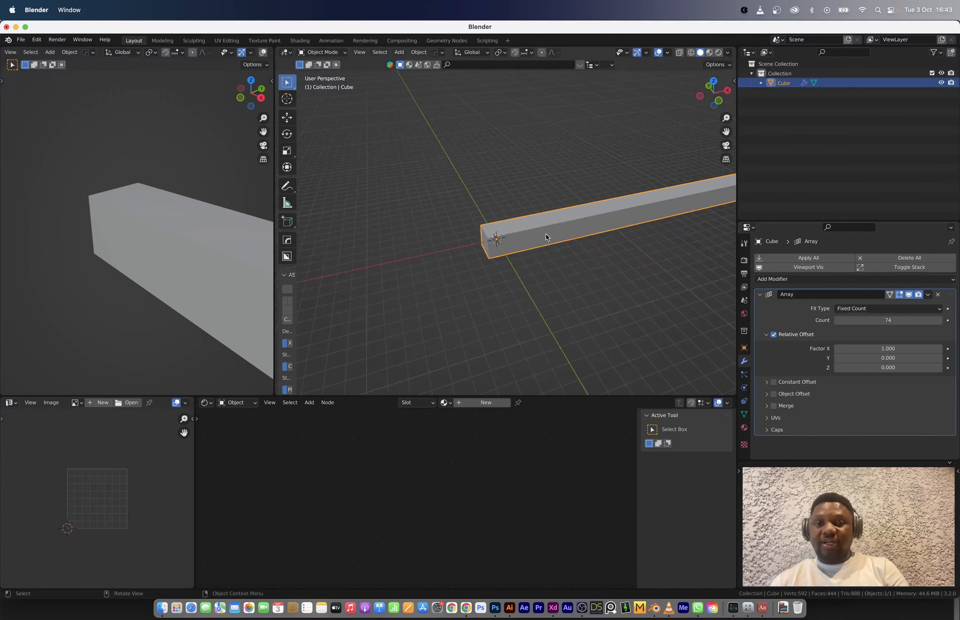
pyautogui.moveTo(544, 236); pyautogui.dragTo(561, 249, button='middle')
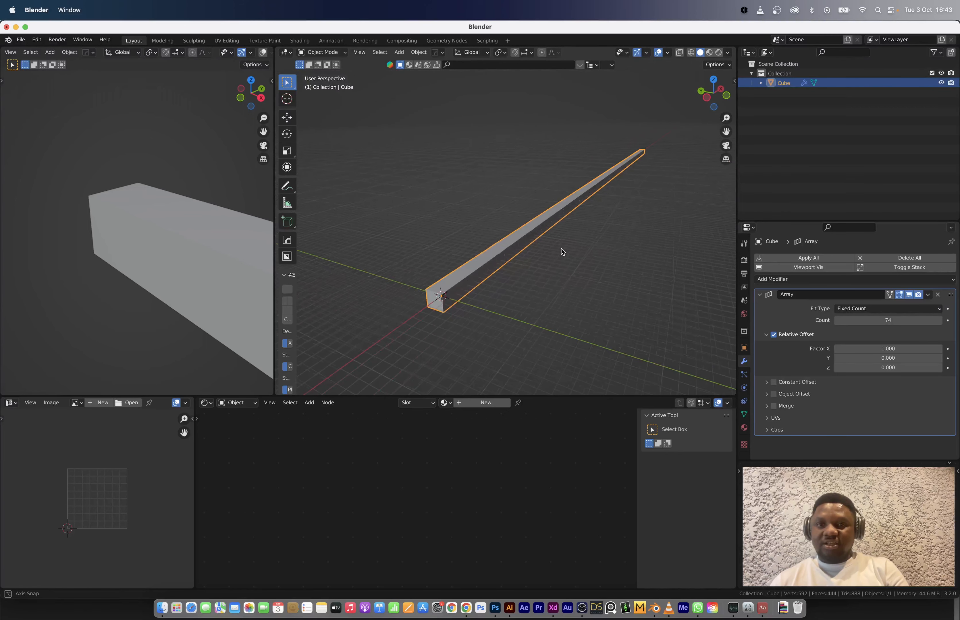
pyautogui.moveTo(922, 319); pyautogui.dragTo(892, 320)
pyautogui.click(895, 320)
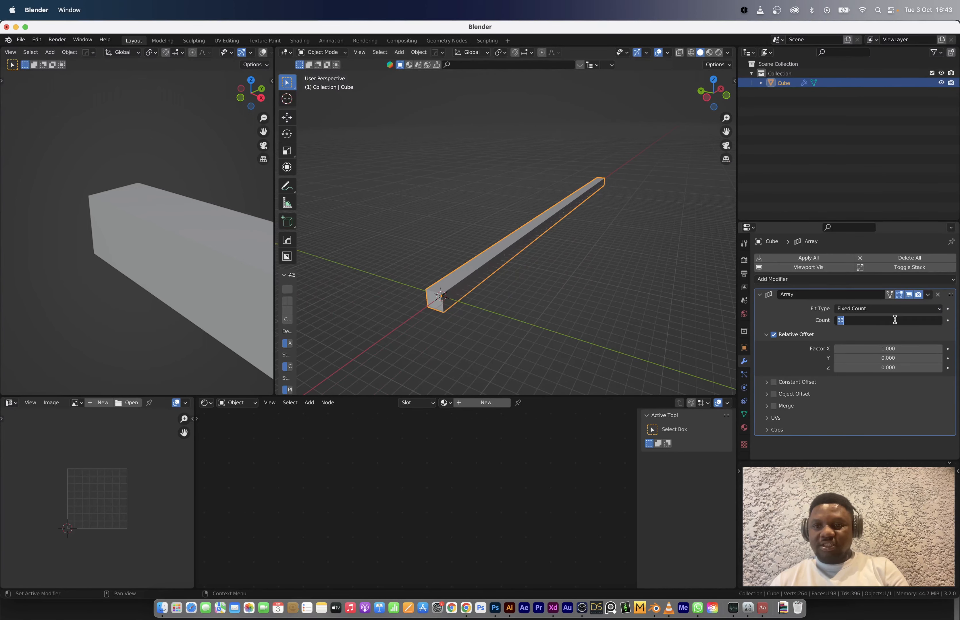
pyautogui.write('40')
pyautogui.press('Return')
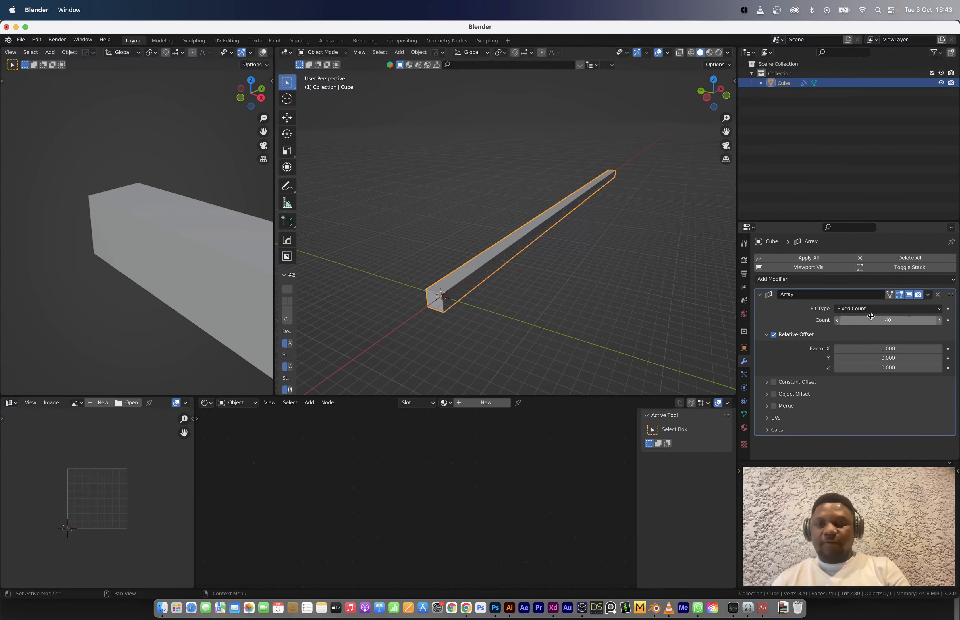
# Step: Set the array's relative offset factor X to 1.120 to leave gaps between the cubes
pyautogui.scroll(4, 455, 299)
pyautogui.scroll(-3, 455, 300)
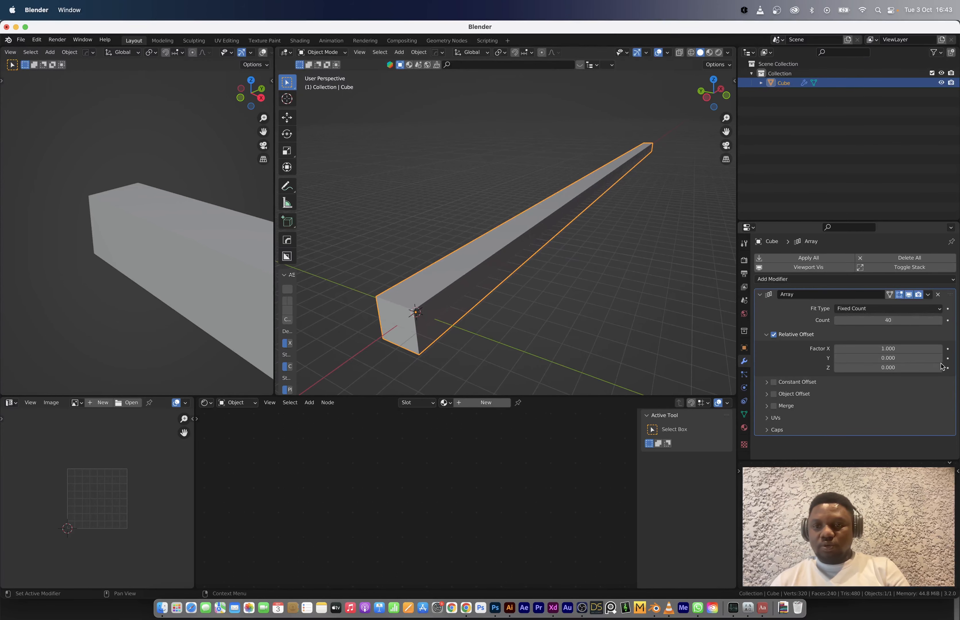
pyautogui.moveTo(883, 350); pyautogui.dragTo(906, 350)
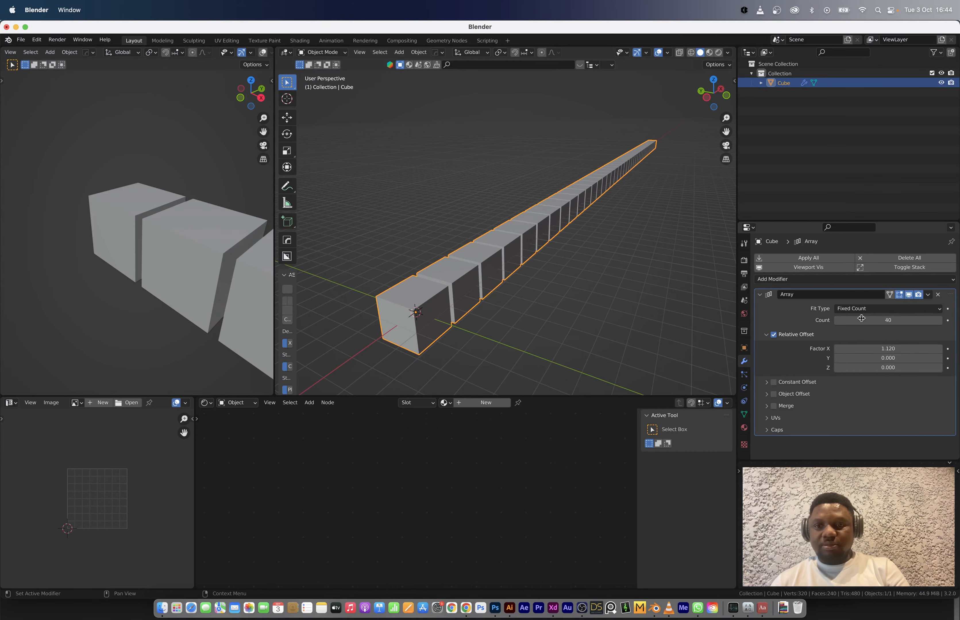
# Step: Add a second Array modifier with relative offset factors of 0 in X and -1.180 in Y
pyautogui.click(760, 297)
pyautogui.click(776, 280)
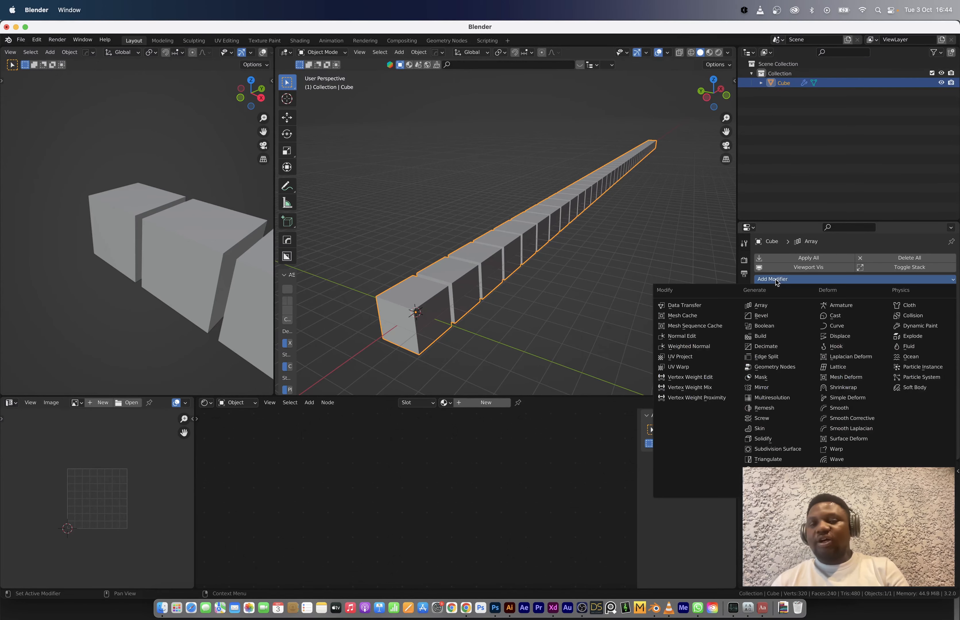
pyautogui.click(760, 306)
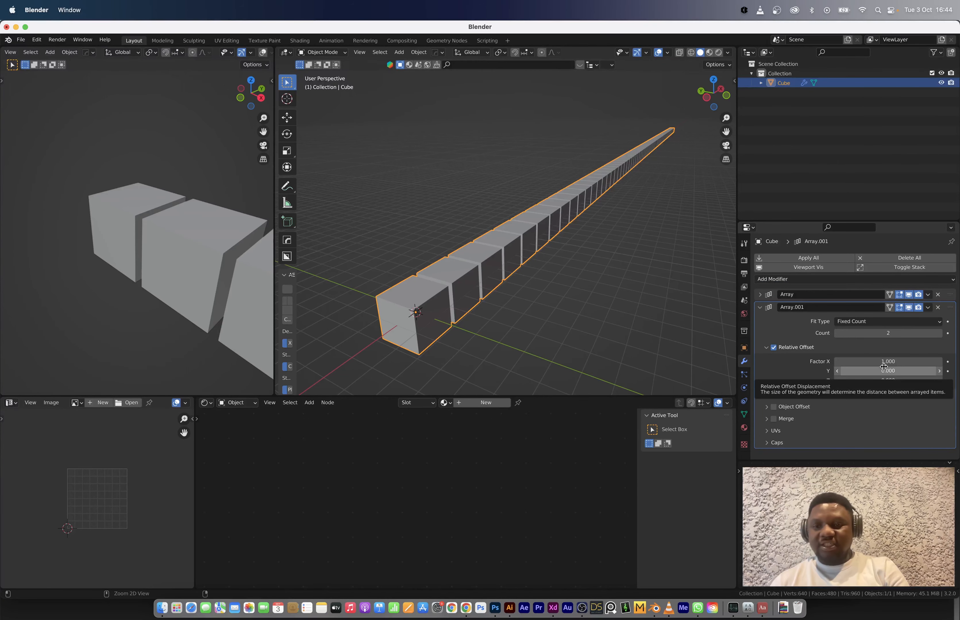
pyautogui.write('1.000')
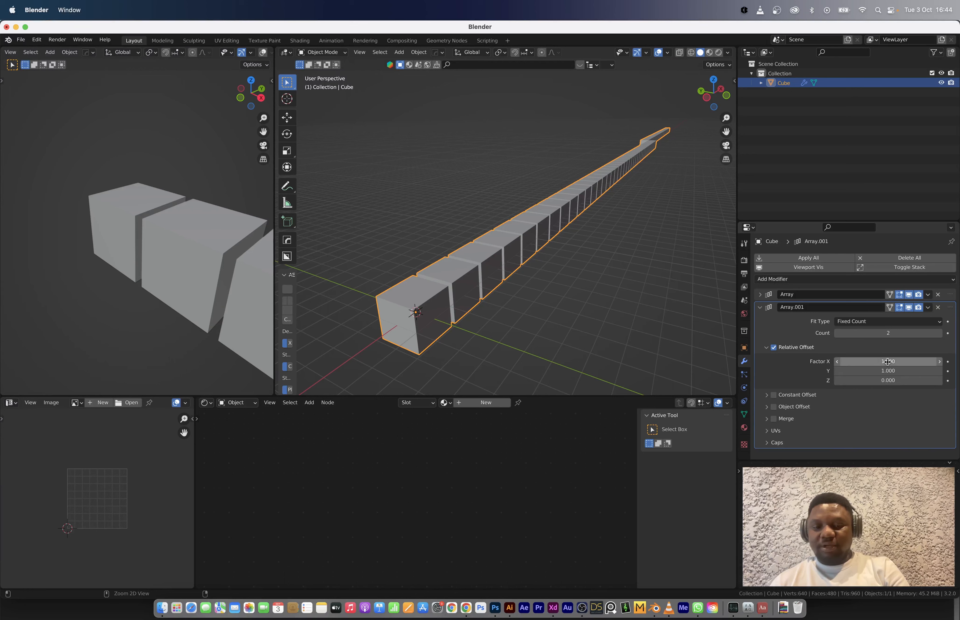
pyautogui.hotkey('ctrl', 'v')
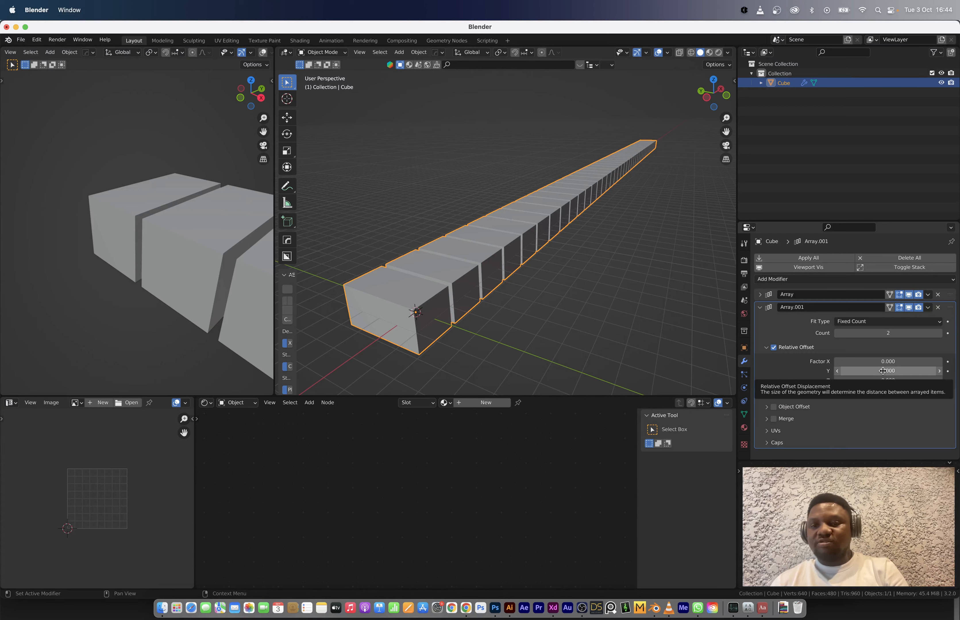
pyautogui.moveTo(883, 371); pyautogui.dragTo(844, 371)
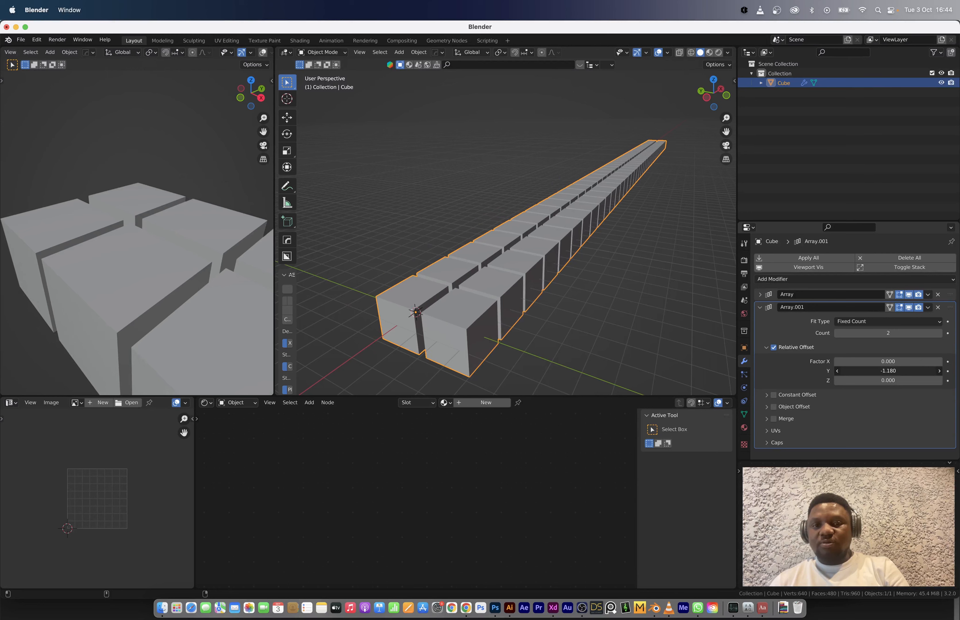
# Step: Set the second Array modifier's count to 40 to extend the rows into a full grid
pyautogui.moveTo(562, 231); pyautogui.dragTo(575, 242, button='middle')
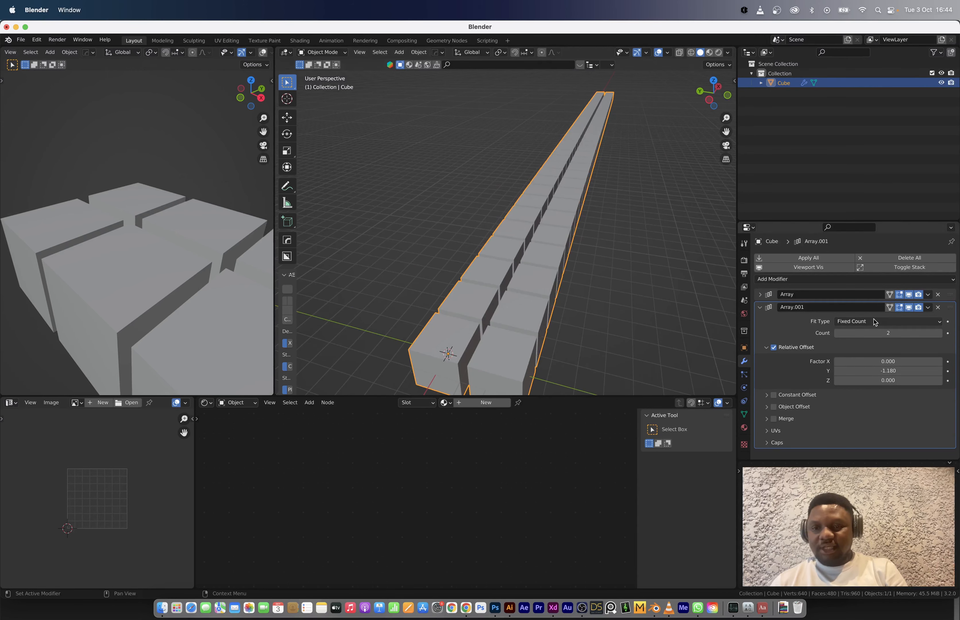
pyautogui.scroll(-3, 566, 252)
pyautogui.keyDown('shift'); pyautogui.moveTo(565, 249); pyautogui.dragTo(500, 253, button='middle'); pyautogui.keyUp('shift')
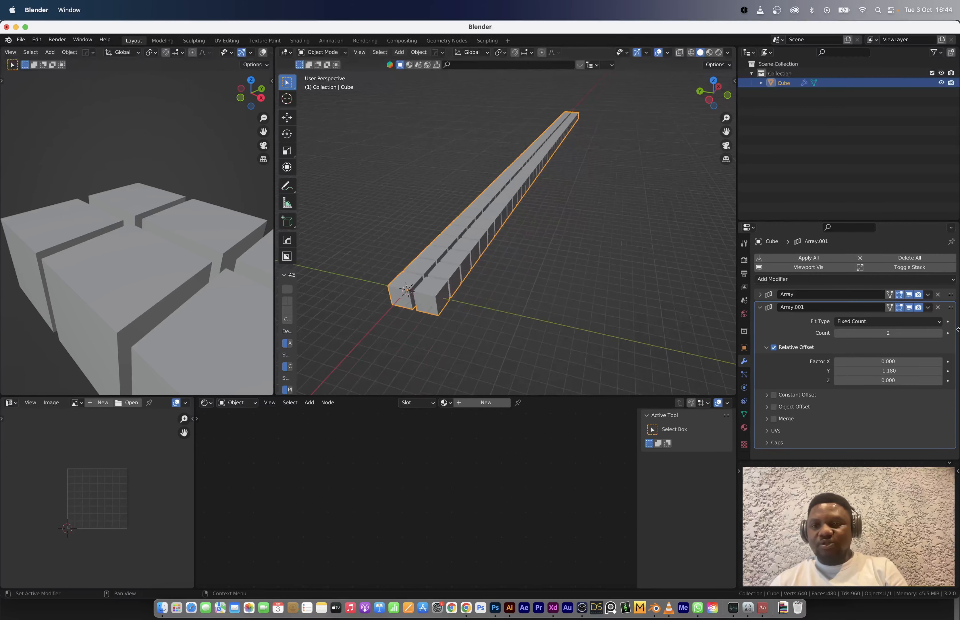
pyautogui.click(940, 335)
pyautogui.click(940, 334)
pyautogui.click(940, 334)
pyautogui.click(940, 334)
pyautogui.click(916, 334)
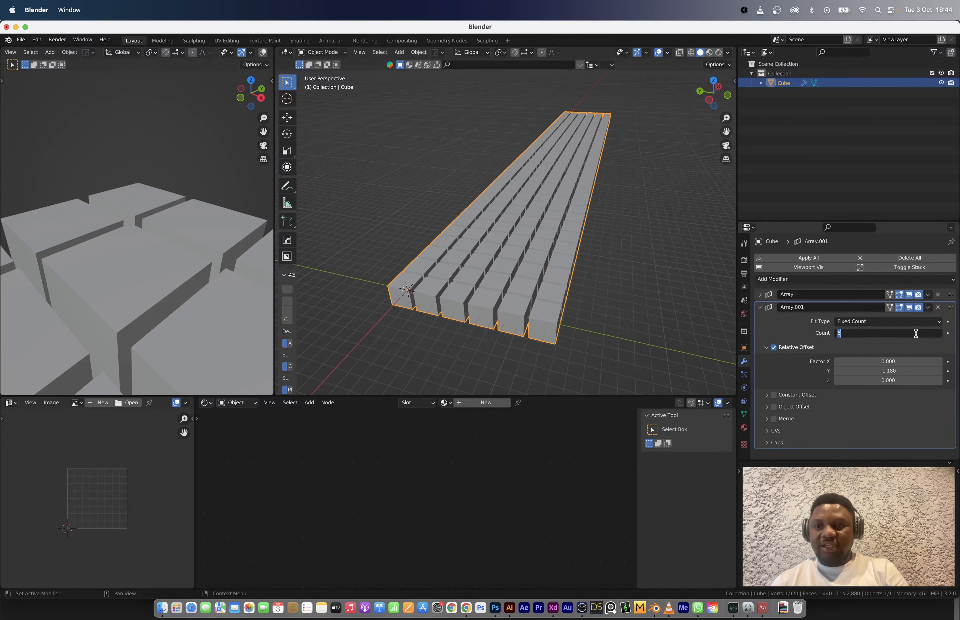
pyautogui.write('40')
pyautogui.press('Return')
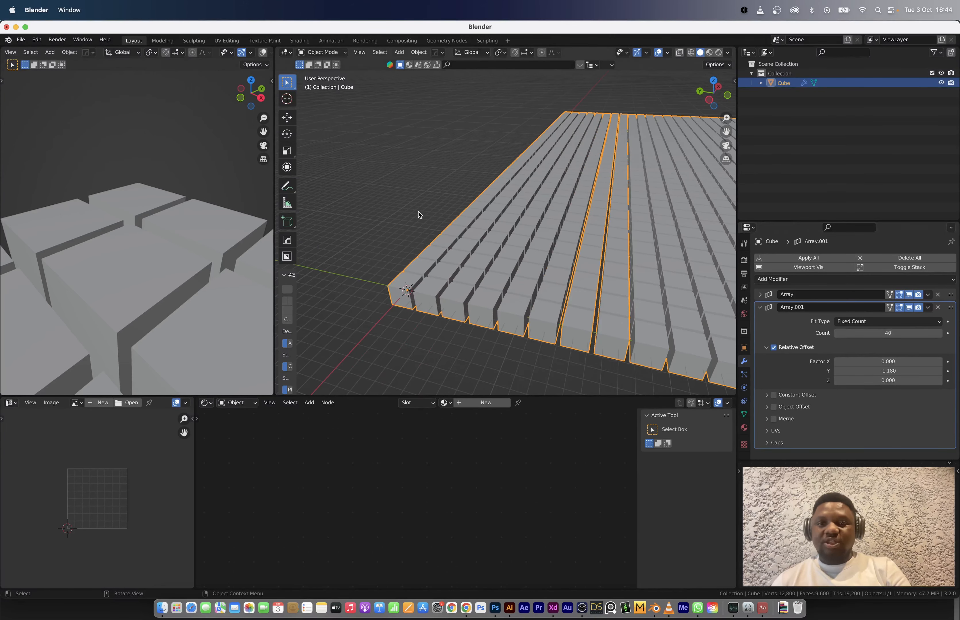
# Step: Apply both Array modifiers to the cube grid
pyautogui.keyDown('shift'); pyautogui.moveTo(420, 214); pyautogui.dragTo(515, 202, button='middle'); pyautogui.keyUp('shift')
pyautogui.keyDown('shift'); pyautogui.moveTo(686, 242); pyautogui.dragTo(538, 251, button='middle'); pyautogui.keyUp('shift')
pyautogui.keyDown('shift'); pyautogui.moveTo(580, 201); pyautogui.dragTo(503, 207, button='middle'); pyautogui.keyUp('shift')
pyautogui.scroll(3, 507, 187)
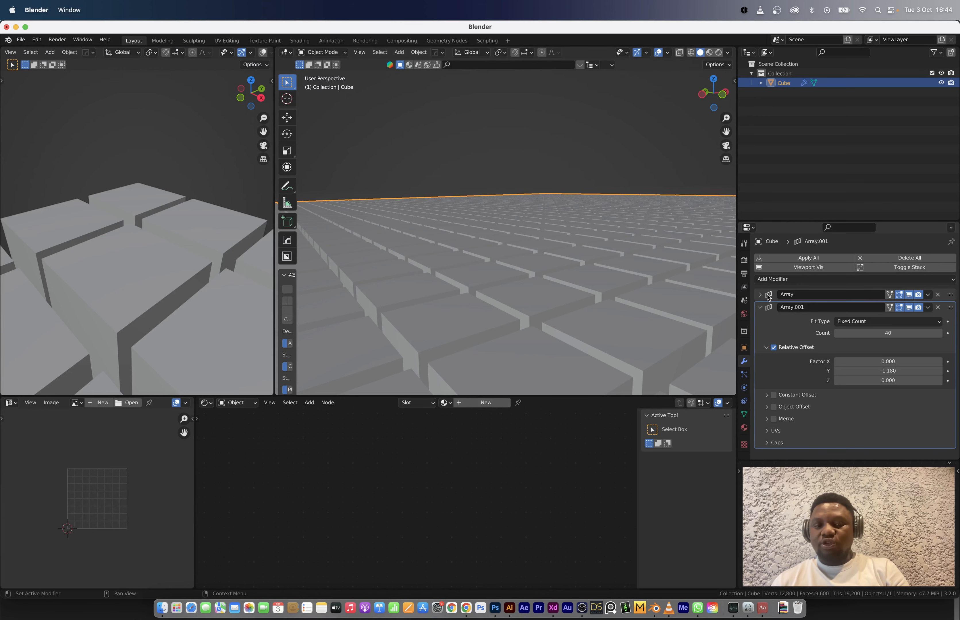
pyautogui.hotkey('ctrl', 'a')
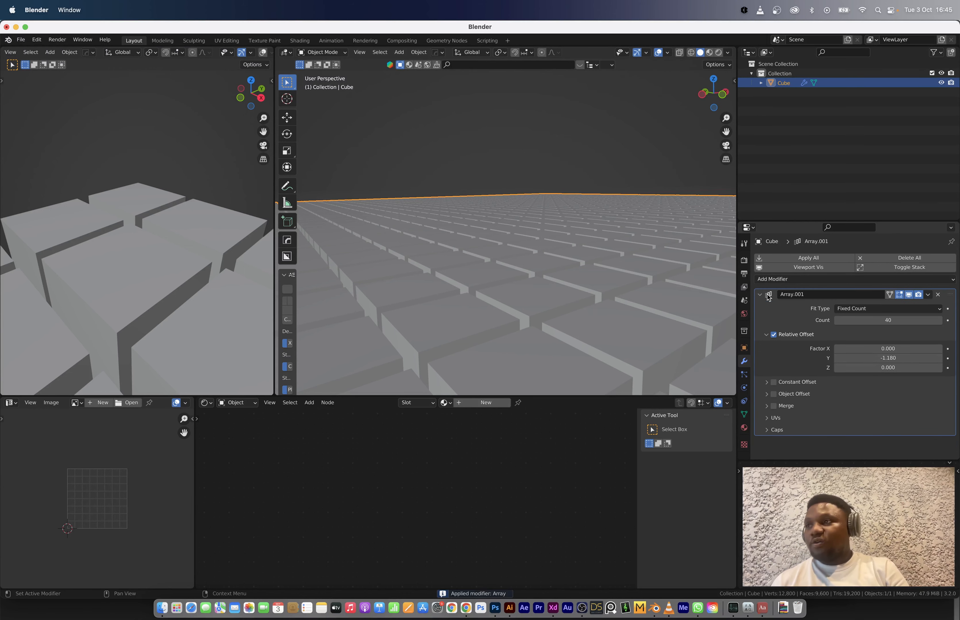
pyautogui.hotkey('ctrl', 'a')
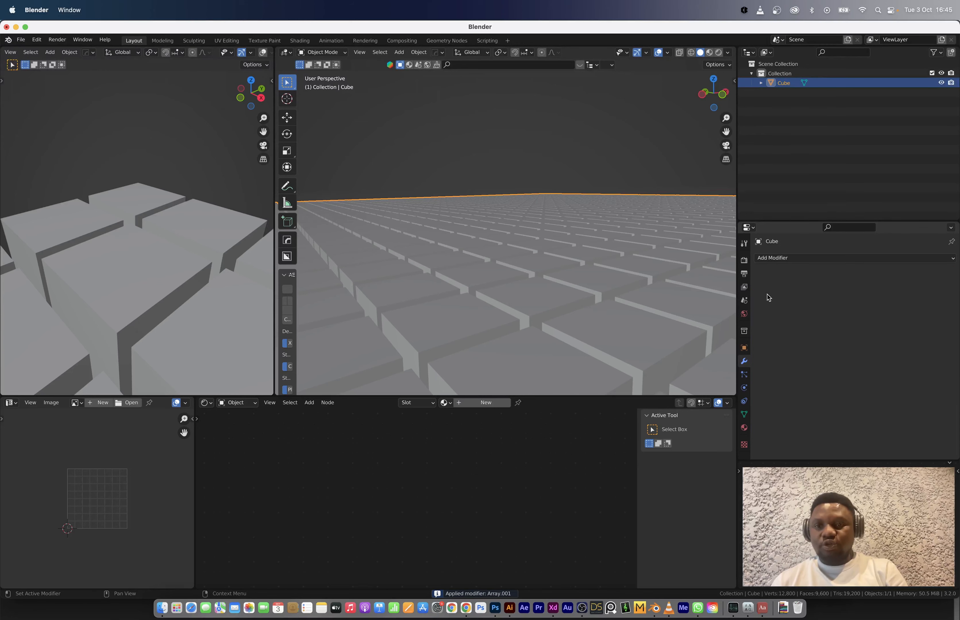
# Step: Try moving the whole cube grid as a single object
pyautogui.press('Tab')
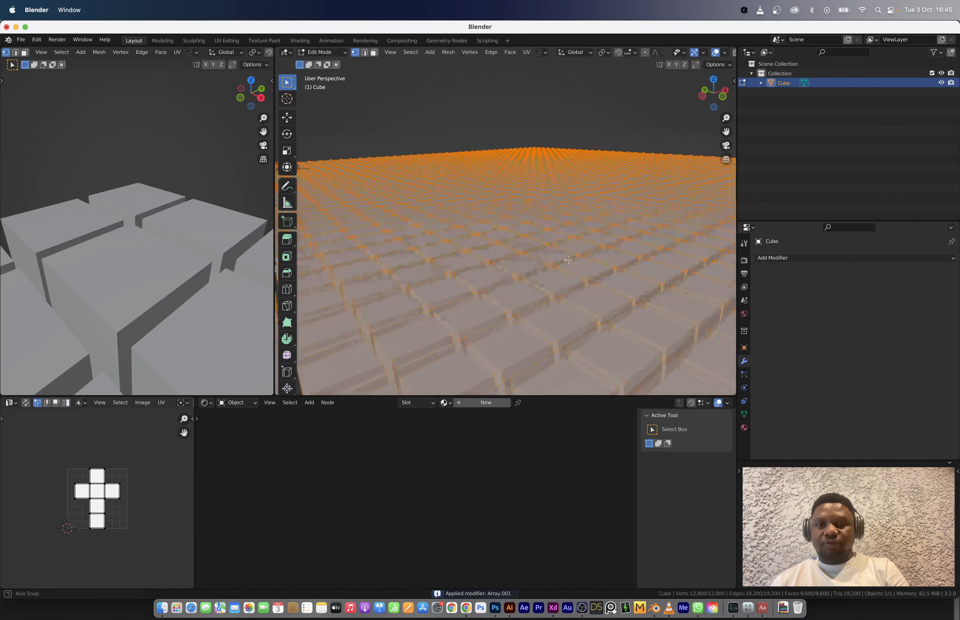
pyautogui.press('Tab')
pyautogui.press('g')
pyautogui.click(543, 258)
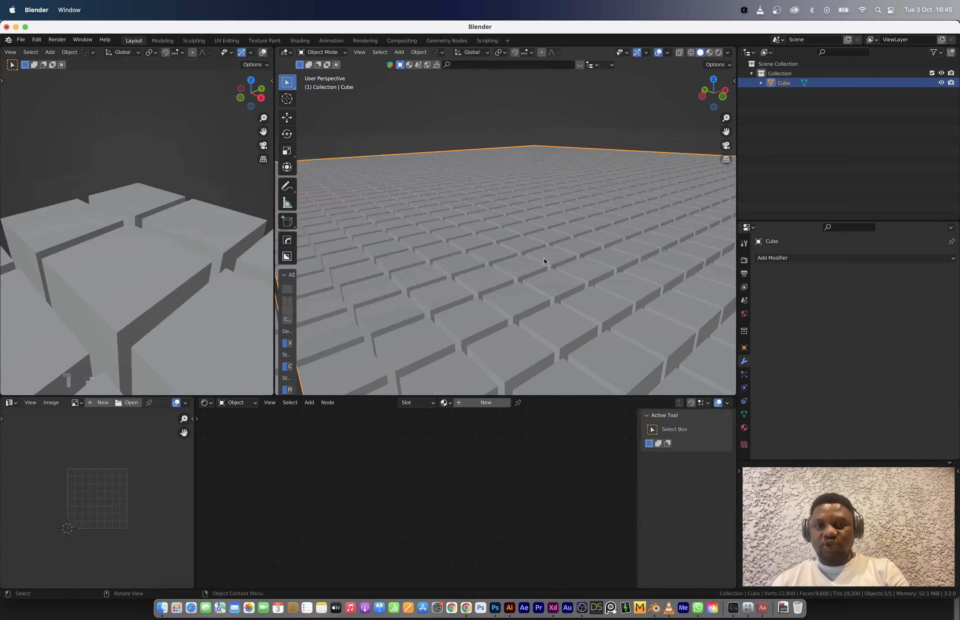
# Step: Separate the grid mesh by loose parts into individual cubes and return to Object Mode
pyautogui.press('Tab')
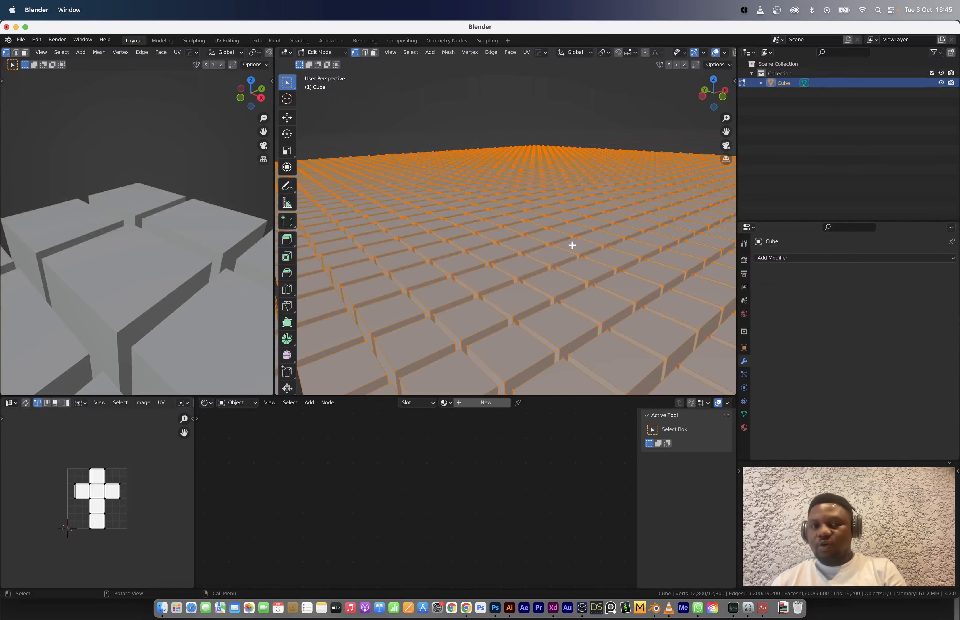
pyautogui.press('p')
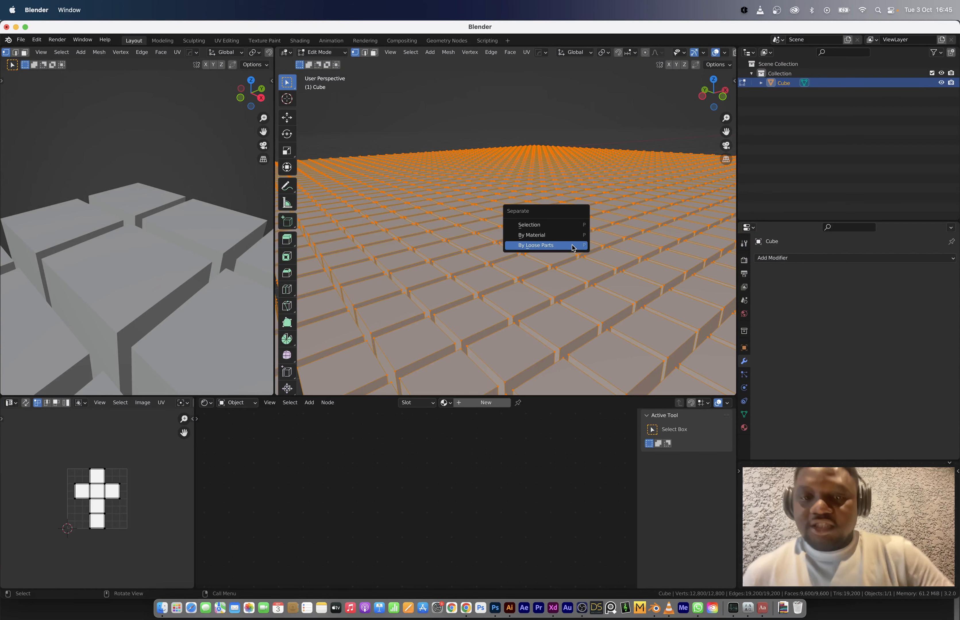
pyautogui.click(572, 246)
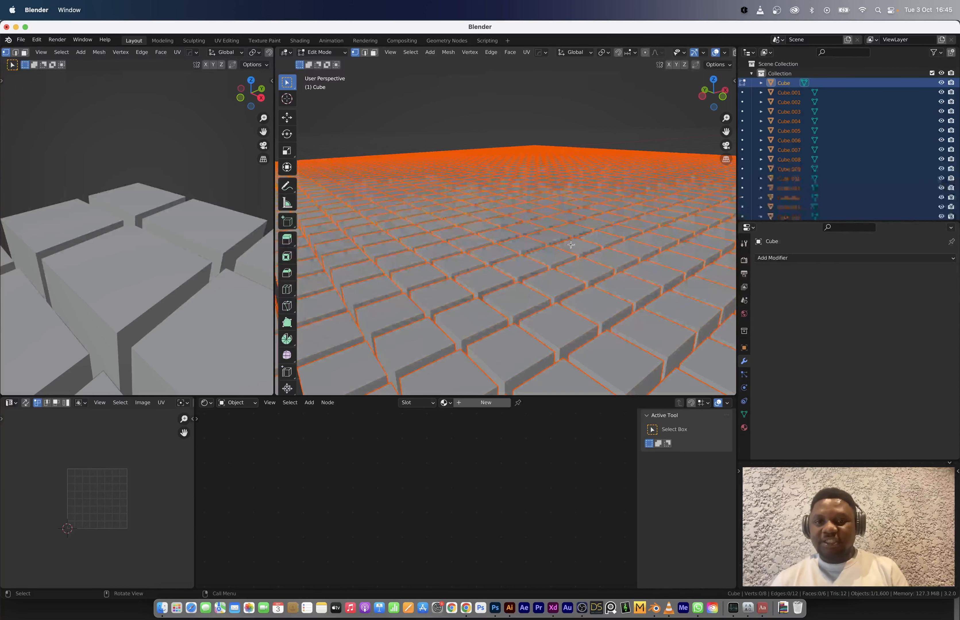
pyautogui.press('`')
pyautogui.press('Escape')
pyautogui.press('Tab')
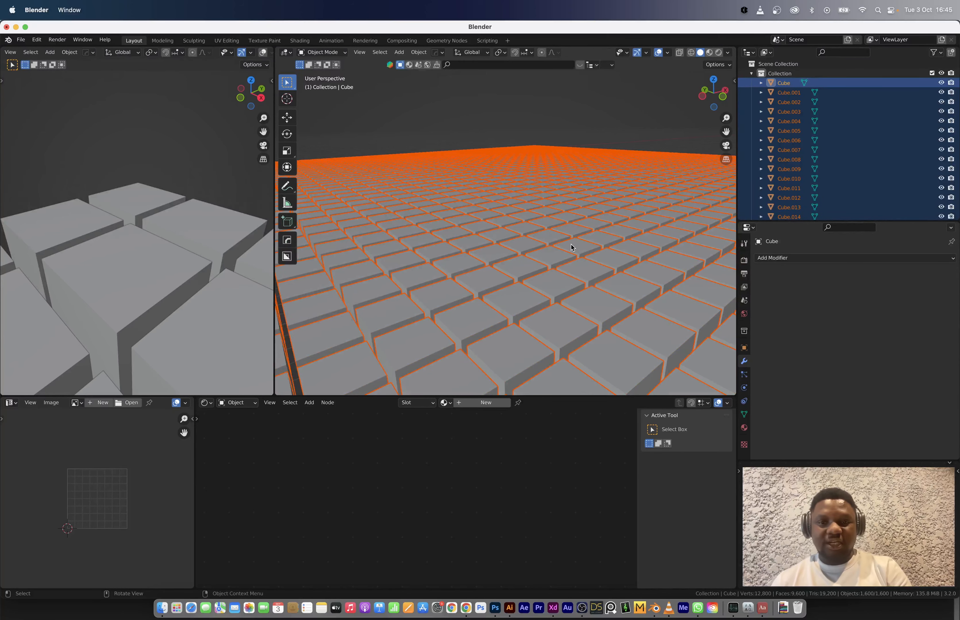
# Step: Try moving one separated cube out of the grid, then cancel the move
pyautogui.click(574, 251)
pyautogui.press('g')
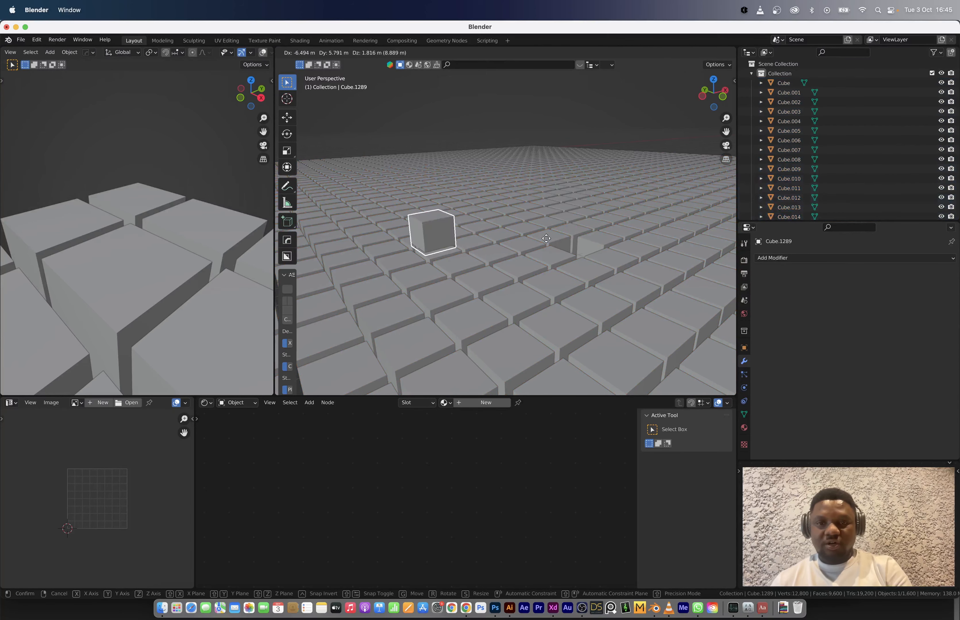
pyautogui.rightClick(572, 226)
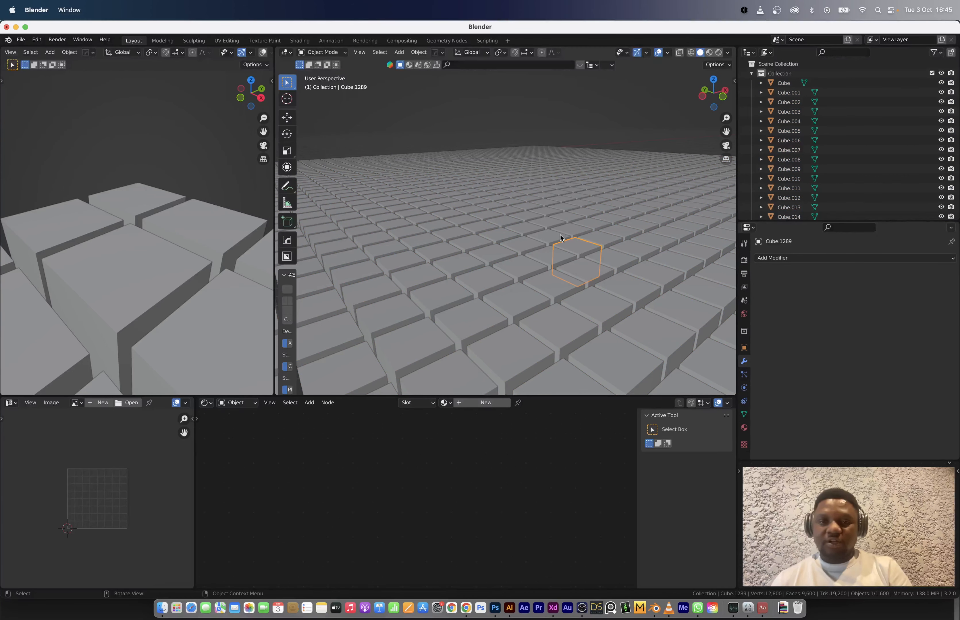
# Step: Select all the cubes and set each one's origin to its geometry
pyautogui.press('a')
pyautogui.rightClick(572, 252)
pyautogui.moveTo(573, 250)
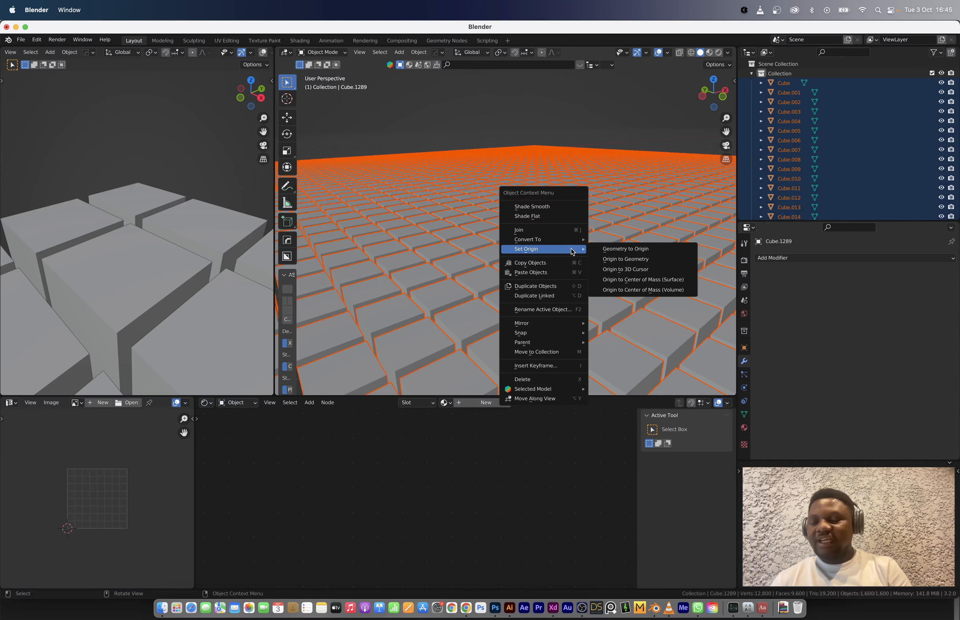
pyautogui.click(605, 260)
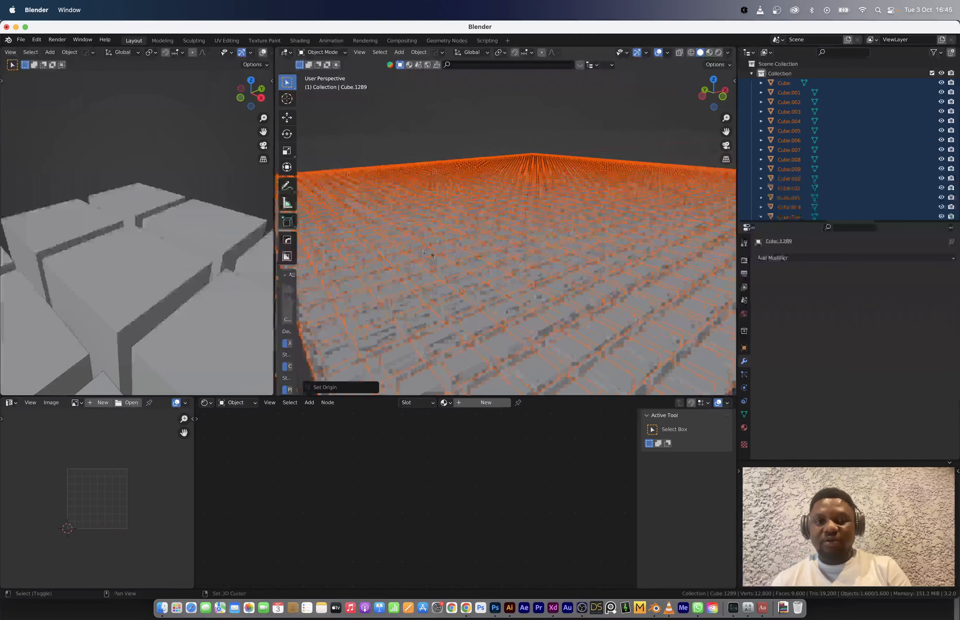
pyautogui.keyDown('shift'); pyautogui.moveTo(433, 256); pyautogui.dragTo(617, 280, button='middle'); pyautogui.keyUp('shift')
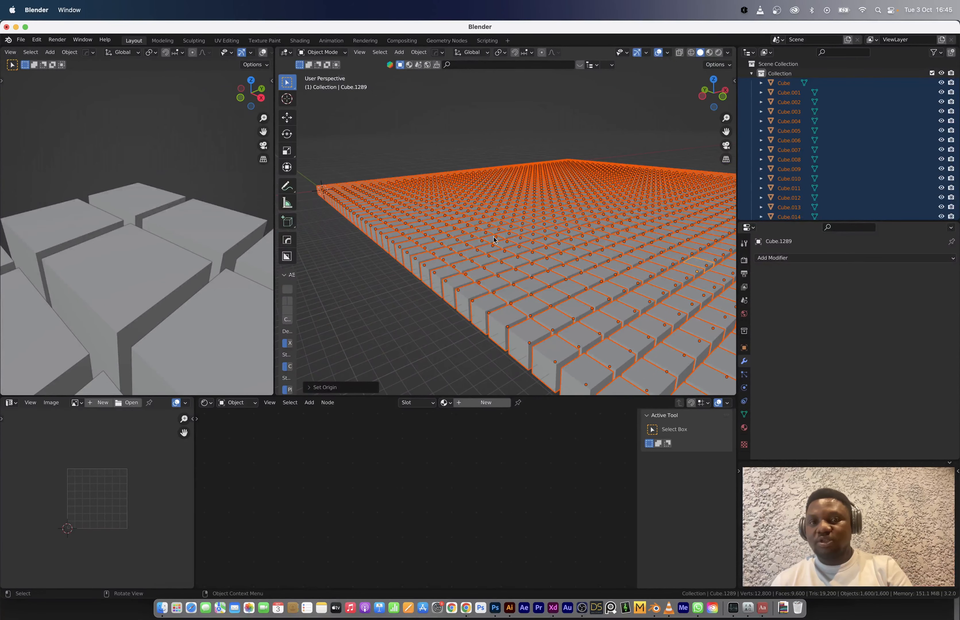
pyautogui.scroll(3, 508, 236)
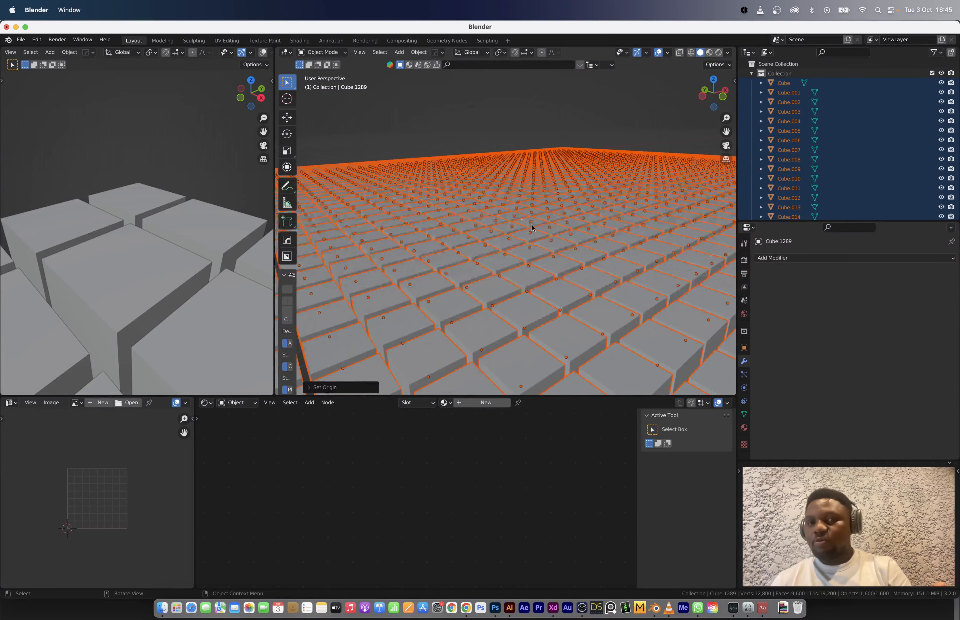
# Step: Select all the cubes in the grid, run Randomize Transform on them and expand its settings
pyautogui.scroll(2, 532, 228)
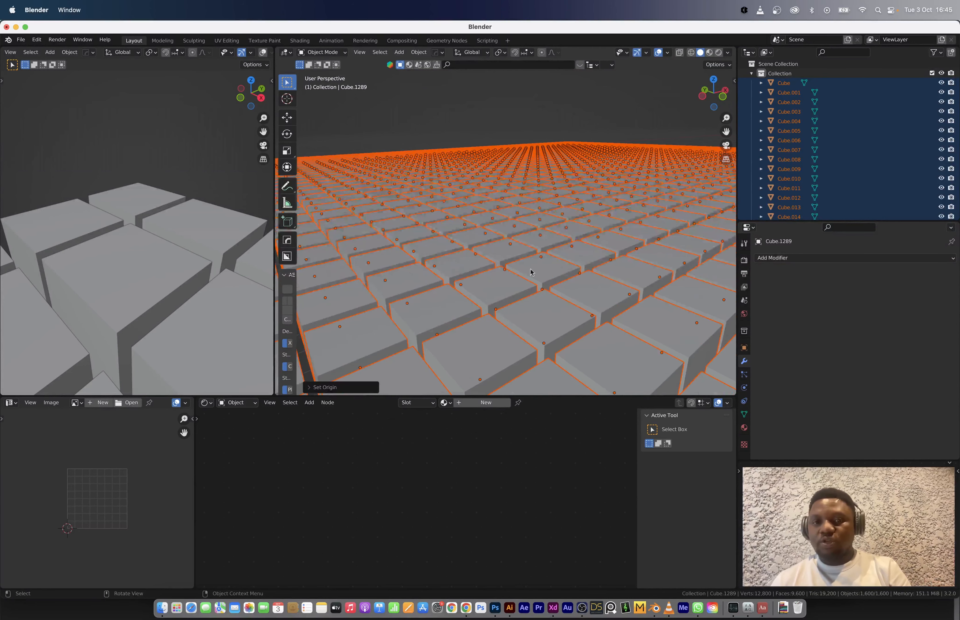
pyautogui.click(552, 324)
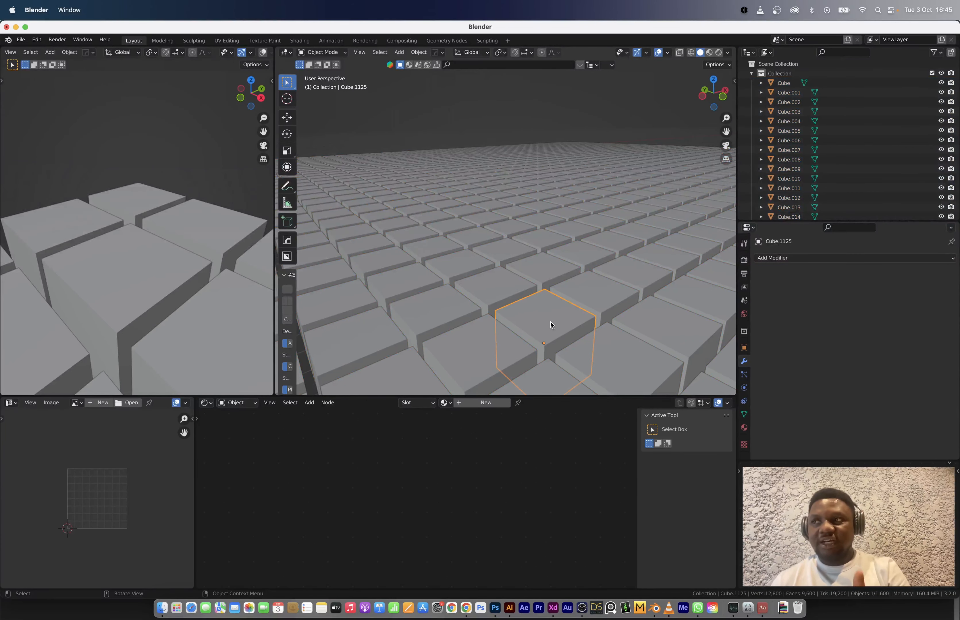
pyautogui.press('a')
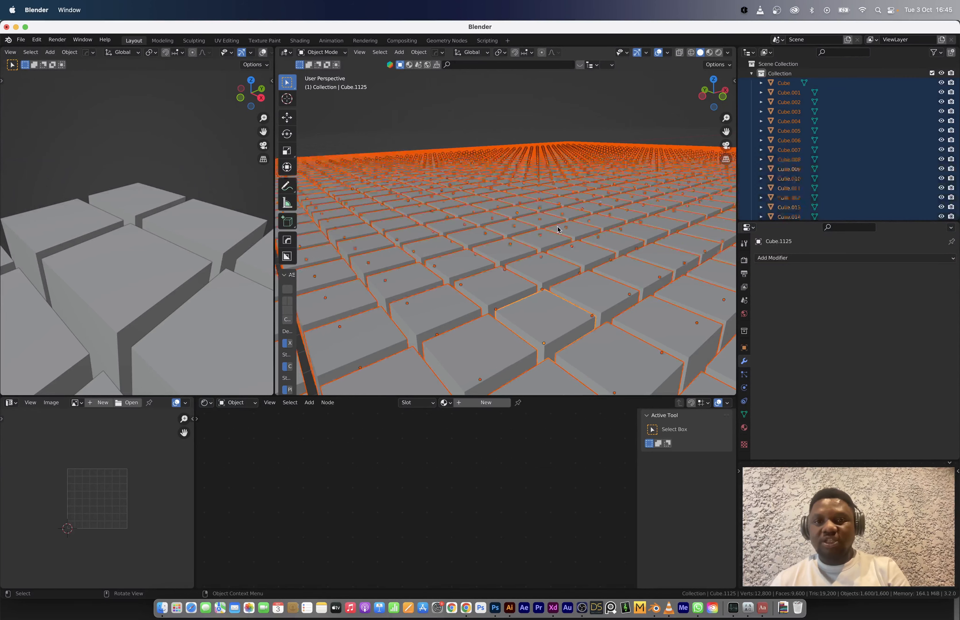
pyautogui.press('F3')
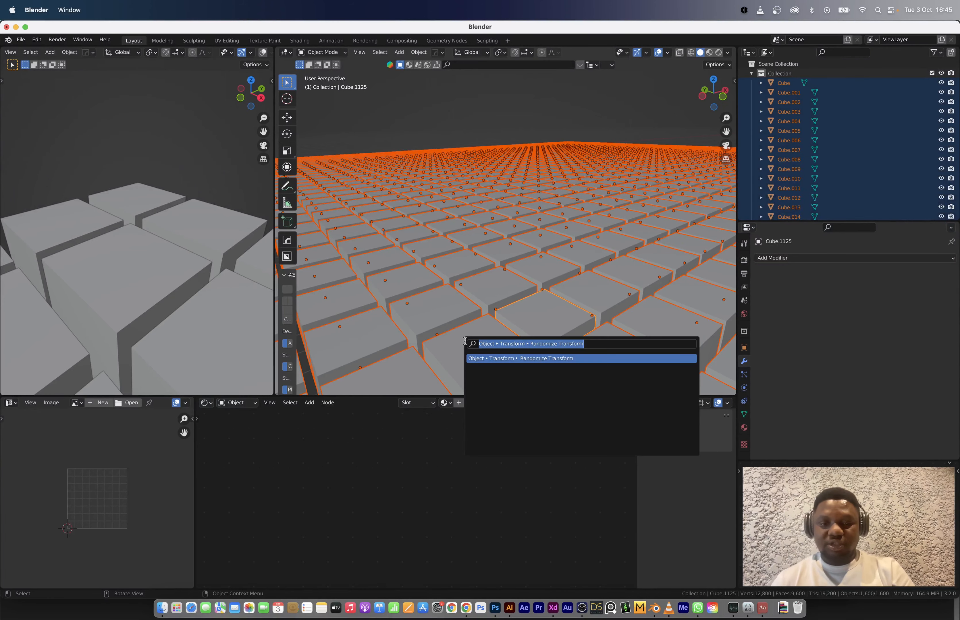
pyautogui.write('random')
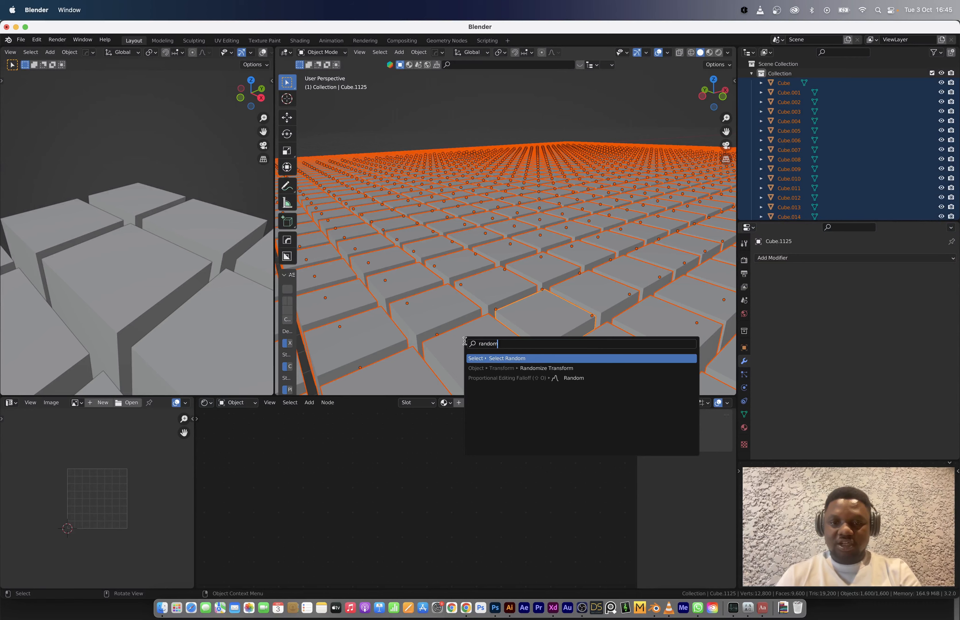
pyautogui.press('Down')
pyautogui.press('Return')
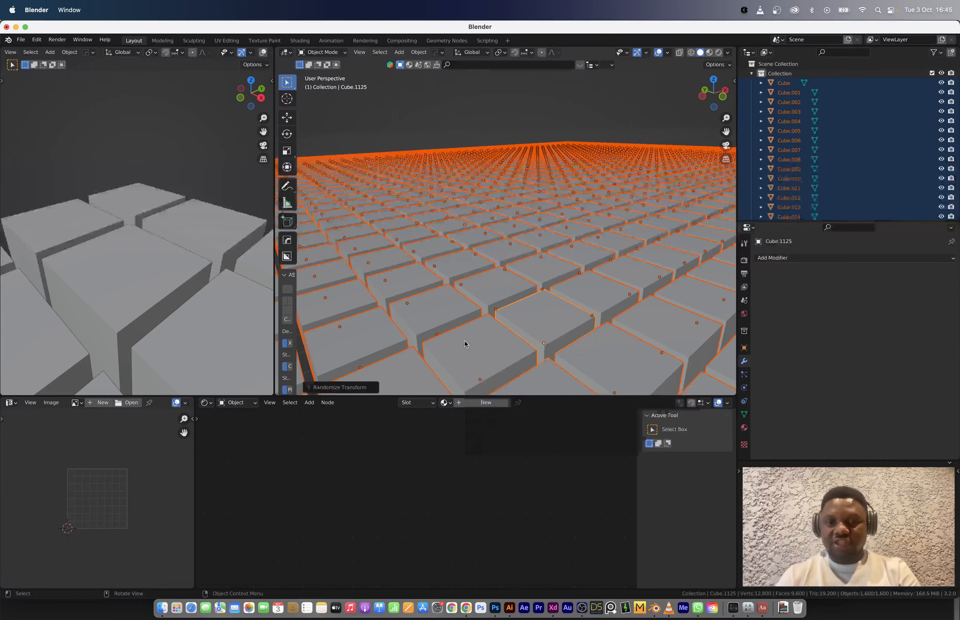
pyautogui.click(339, 387)
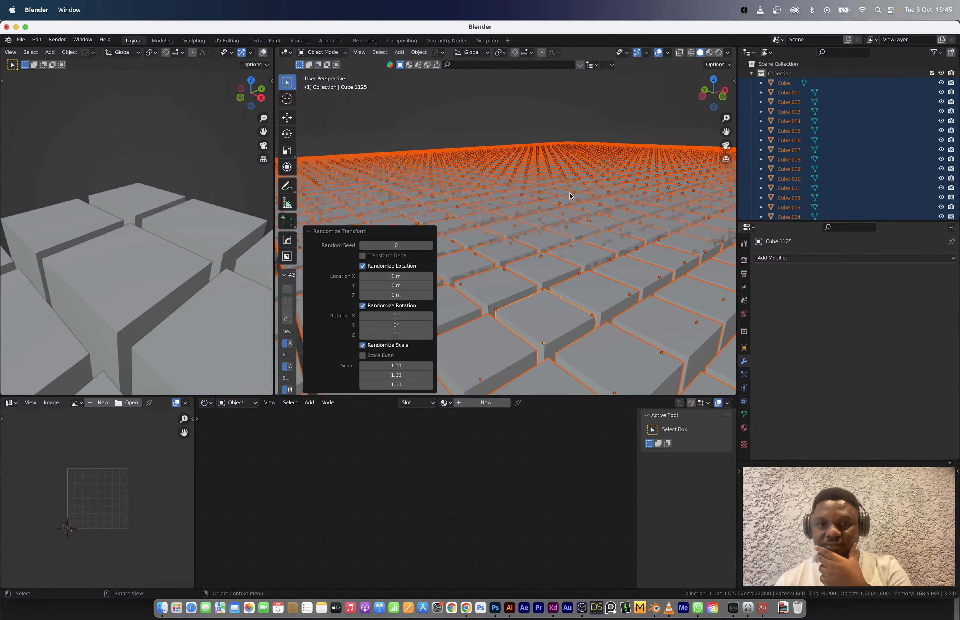
# Step: With the viewport overlays hidden, randomize the cubes' Z location by 1.6 m and their Z scale by 2.69
pyautogui.scroll(3, 570, 194)
pyautogui.moveTo(568, 197); pyautogui.dragTo(564, 207, button='middle')
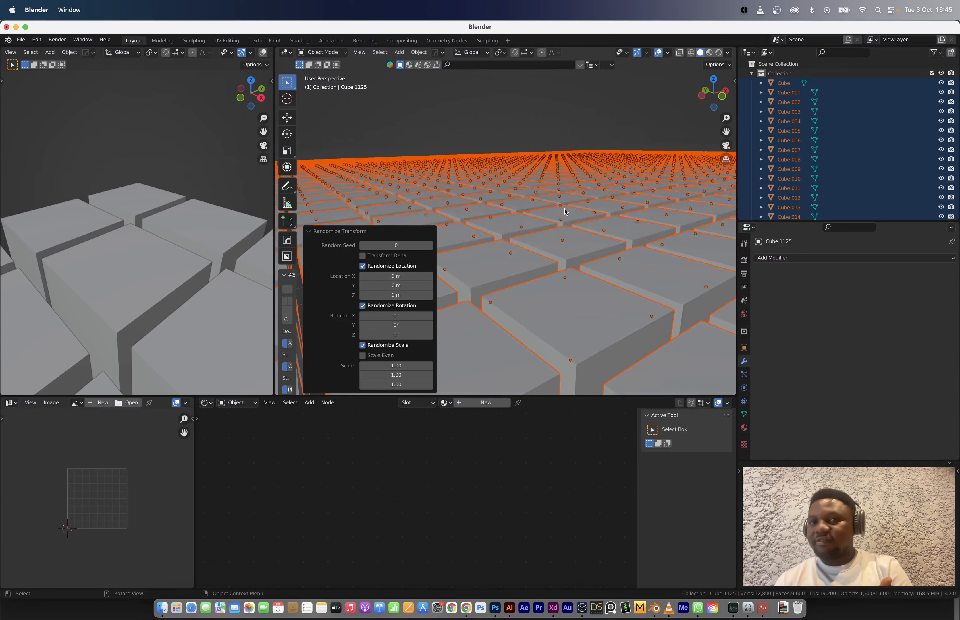
pyautogui.click(658, 55)
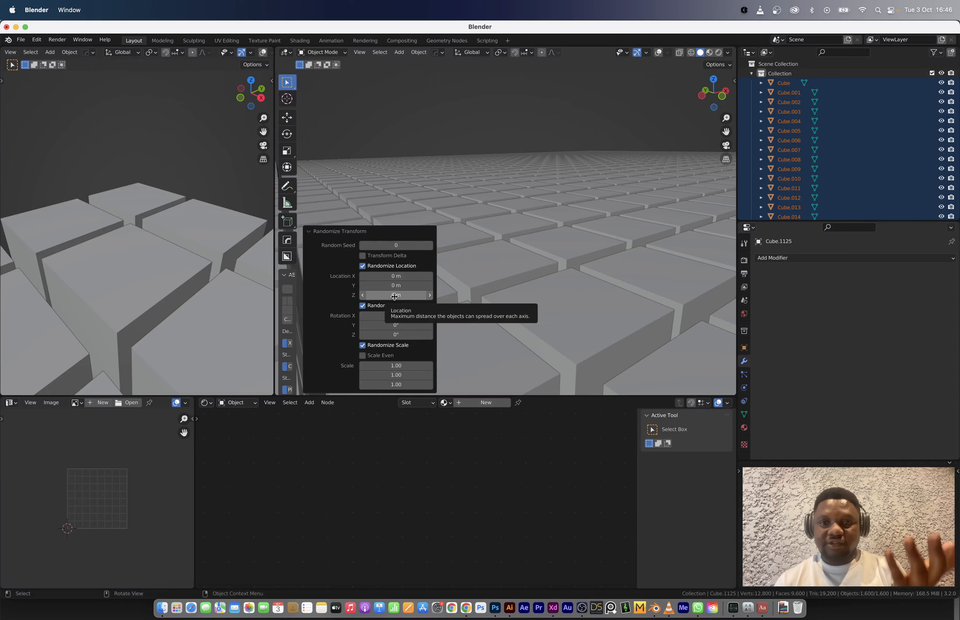
pyautogui.moveTo(391, 298); pyautogui.dragTo(491, 287)
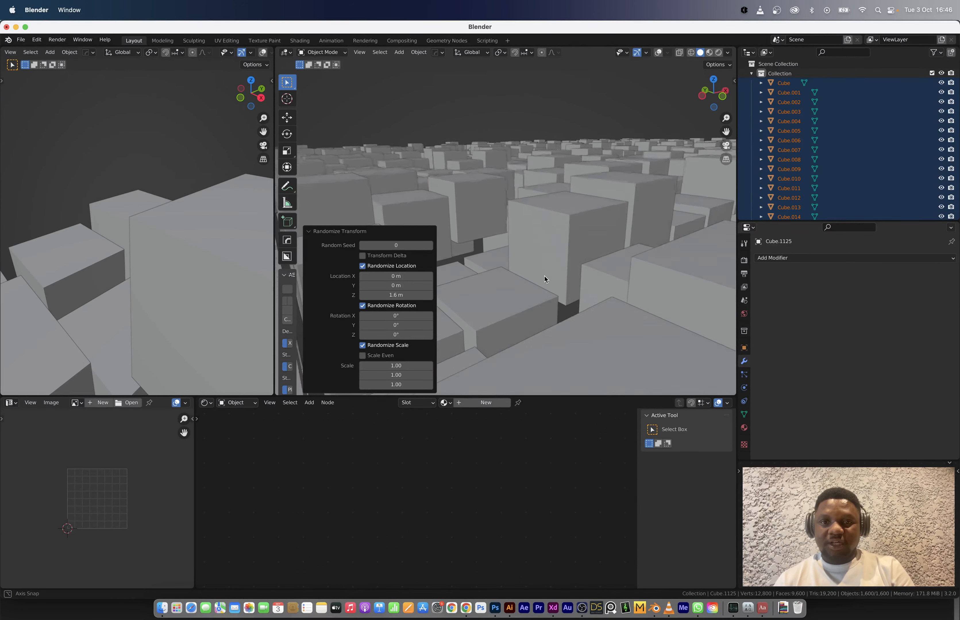
pyautogui.moveTo(396, 384); pyautogui.dragTo(439, 385)
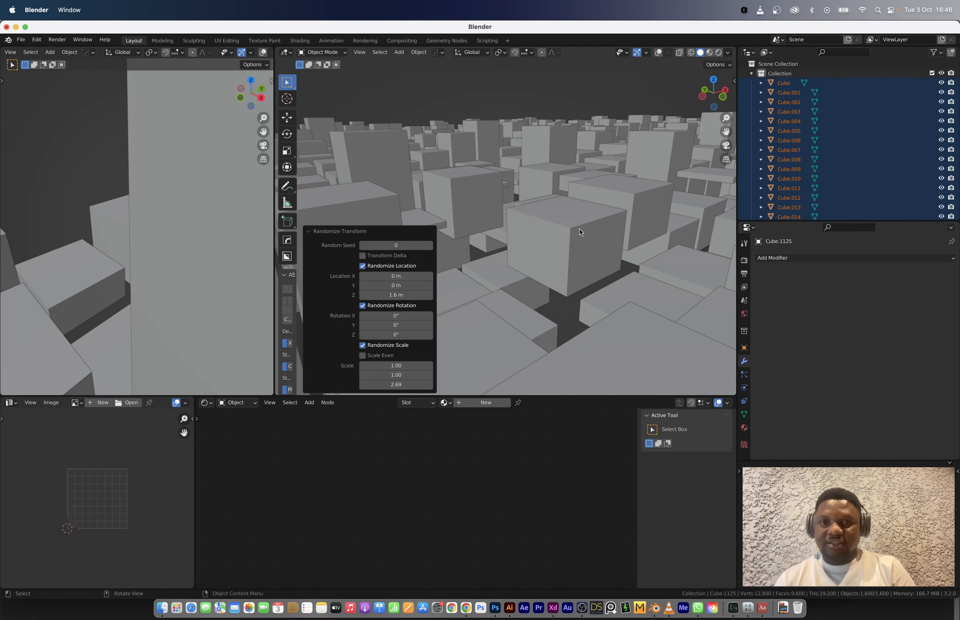
pyautogui.moveTo(579, 229)
pyautogui.mouseDown(button='middle')
pyautogui.moveTo(588, 228)
pyautogui.moveTo(585, 218)
pyautogui.mouseUp(button='middle')
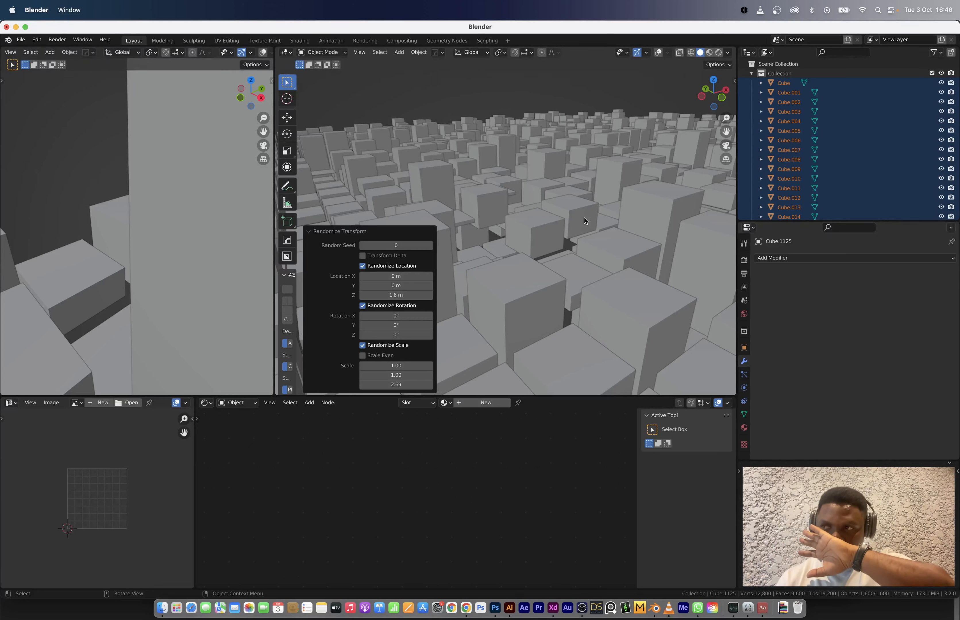
# Step: Create a full copy of the scene and delete all the cubes in the copy
pyautogui.click(848, 39)
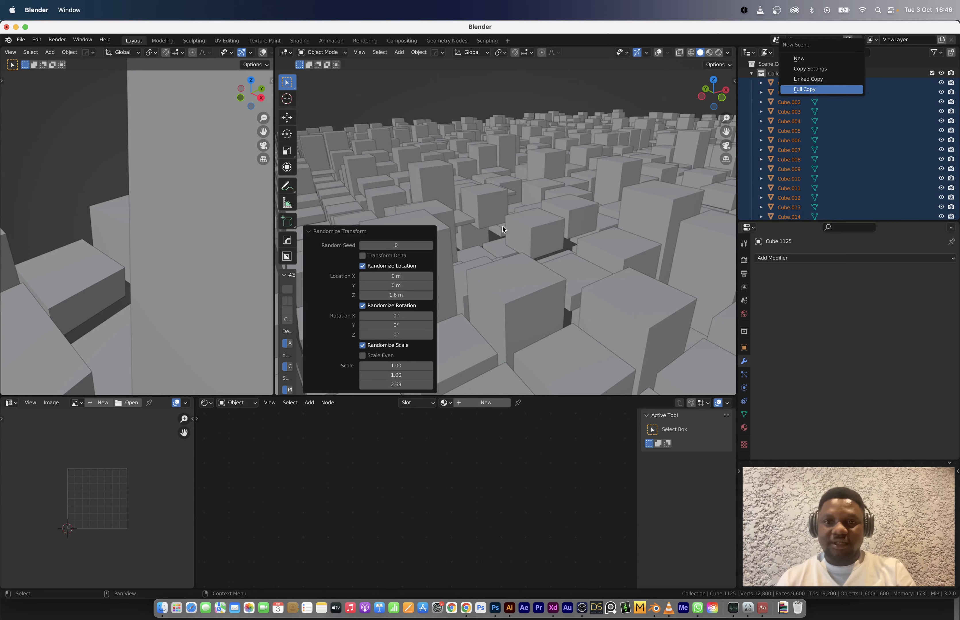
pyautogui.press('x')
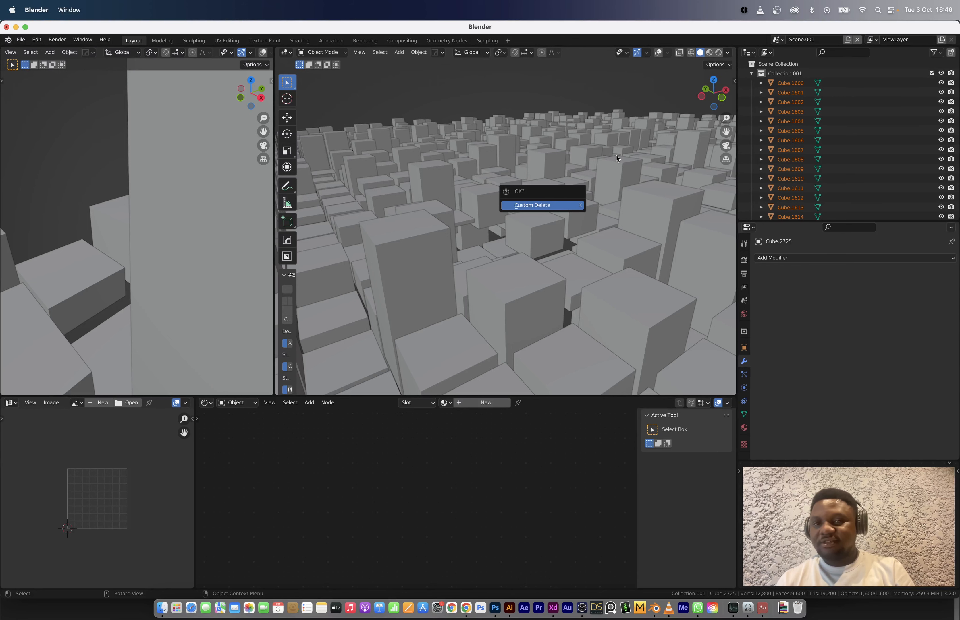
pyautogui.press('Return')
# Step: Turn the viewport overlays back on and add a 2 m mesh plane, framed in the view
pyautogui.click(656, 54)
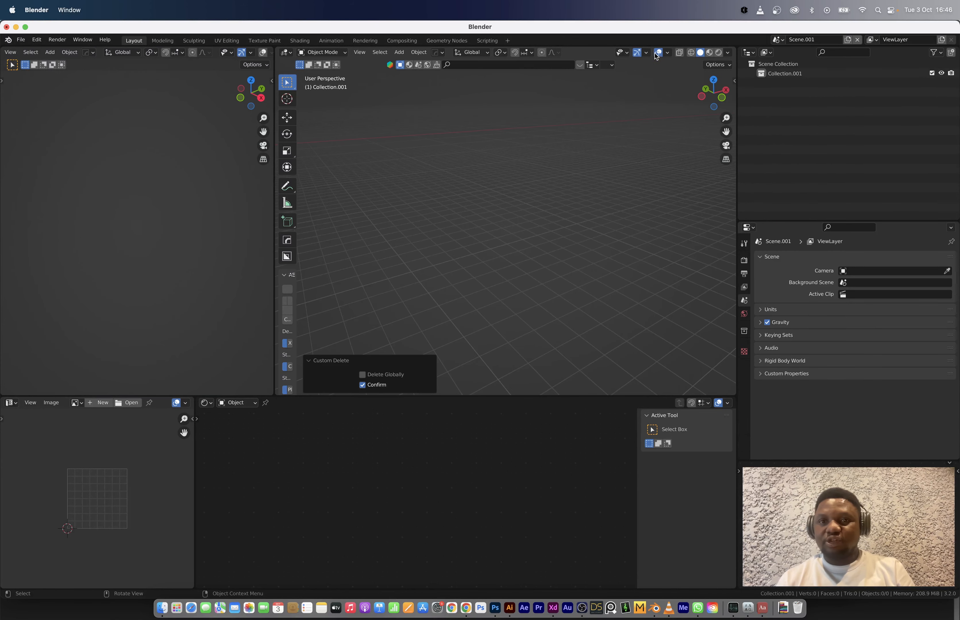
pyautogui.hotkey('shift', 'a')
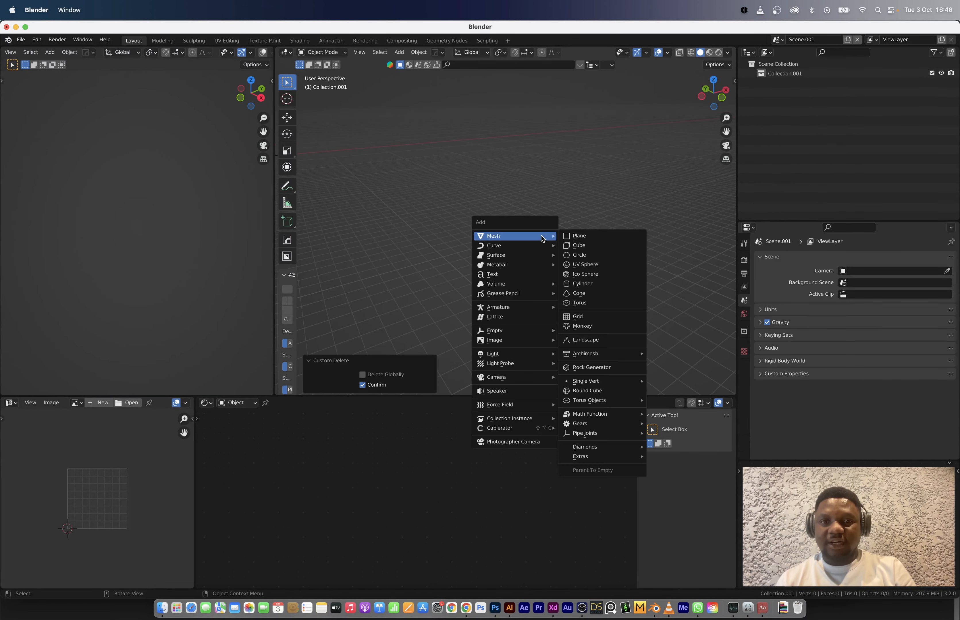
pyautogui.click(574, 237)
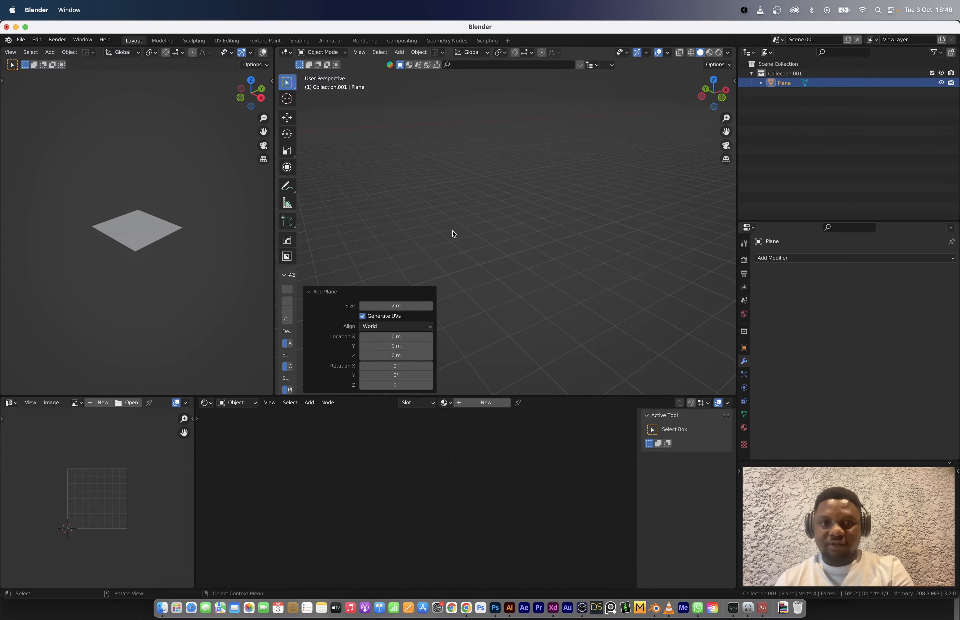
pyautogui.click(361, 54)
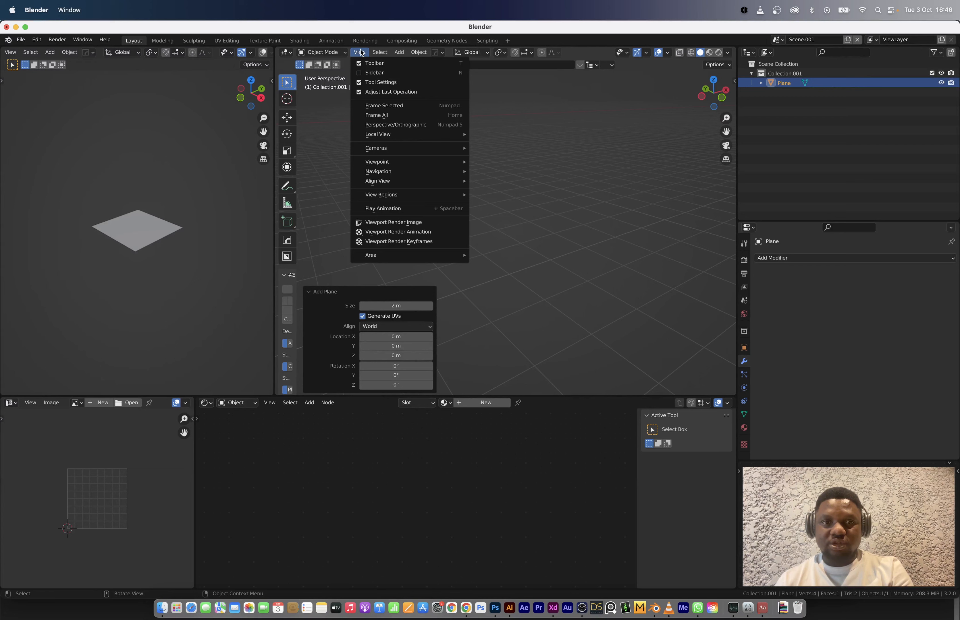
pyautogui.click(382, 108)
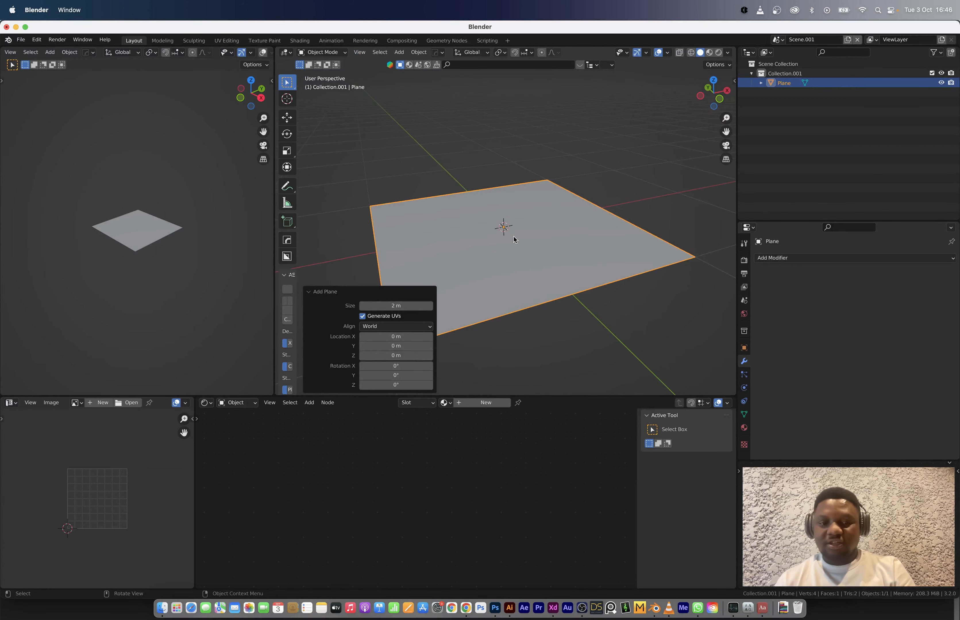
# Step: Scale the plane by 2 along the X axis
pyautogui.write('sx2')
pyautogui.press('Return')
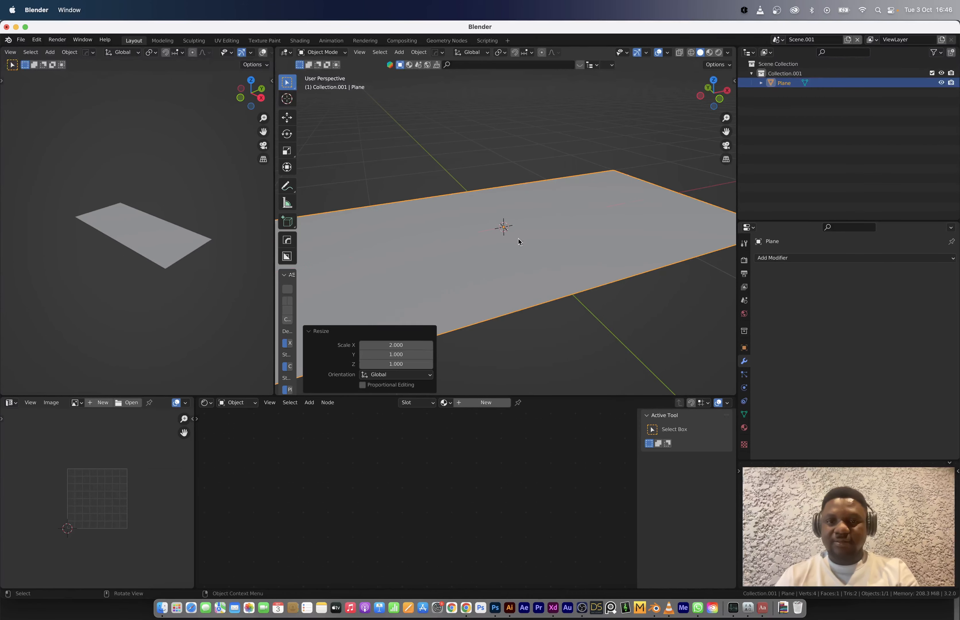
pyautogui.moveTo(518, 240); pyautogui.dragTo(496, 268, button='middle')
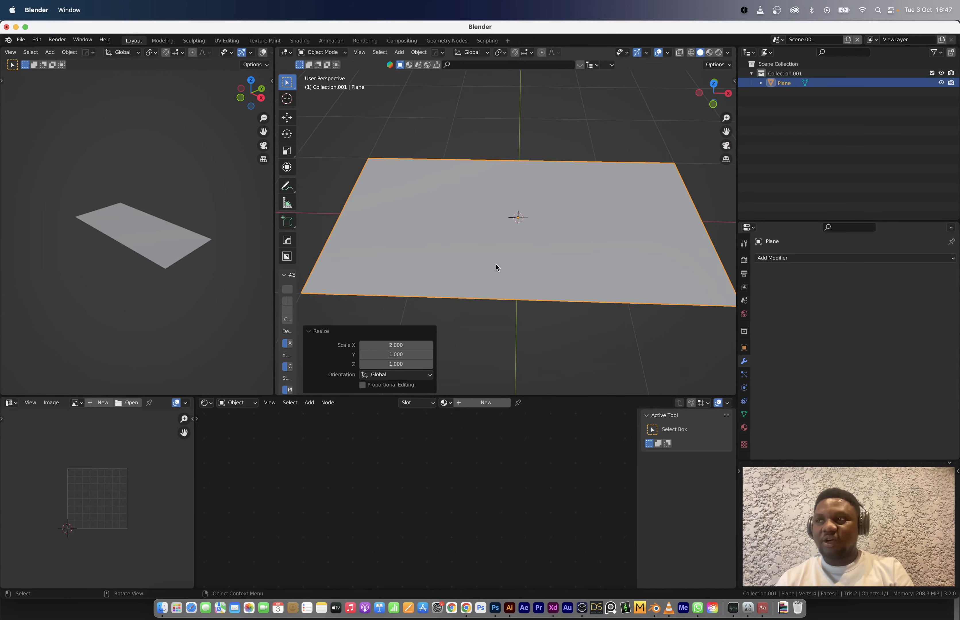
pyautogui.moveTo(499, 225); pyautogui.dragTo(511, 222, button='middle')
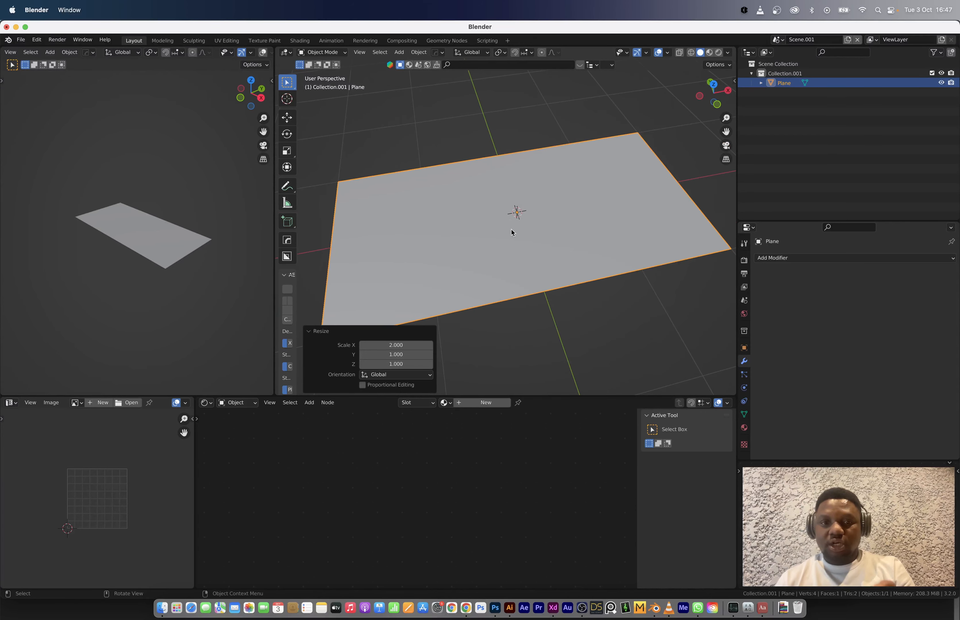
# Step: Create a new material for the plane in the shader editor
pyautogui.click(480, 402)
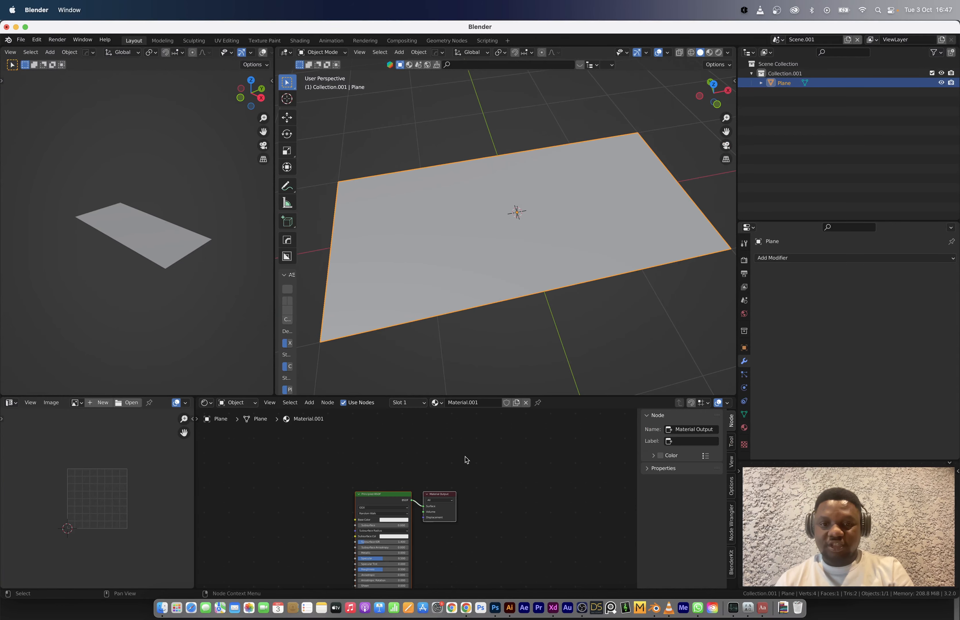
pyautogui.scroll(3, 422, 489)
pyautogui.scroll(3, 187, 572)
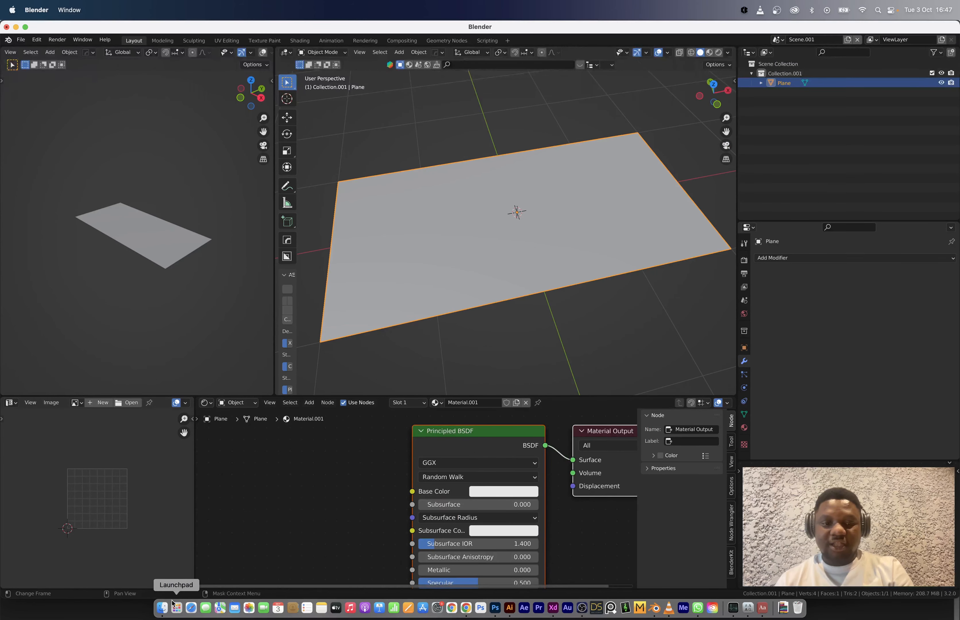
# Step: Bring Screenshot 2023-10-02 at 00.57.29.png from Finder into the material as an image texture and connect its Color to Base Color
pyautogui.click(162, 608)
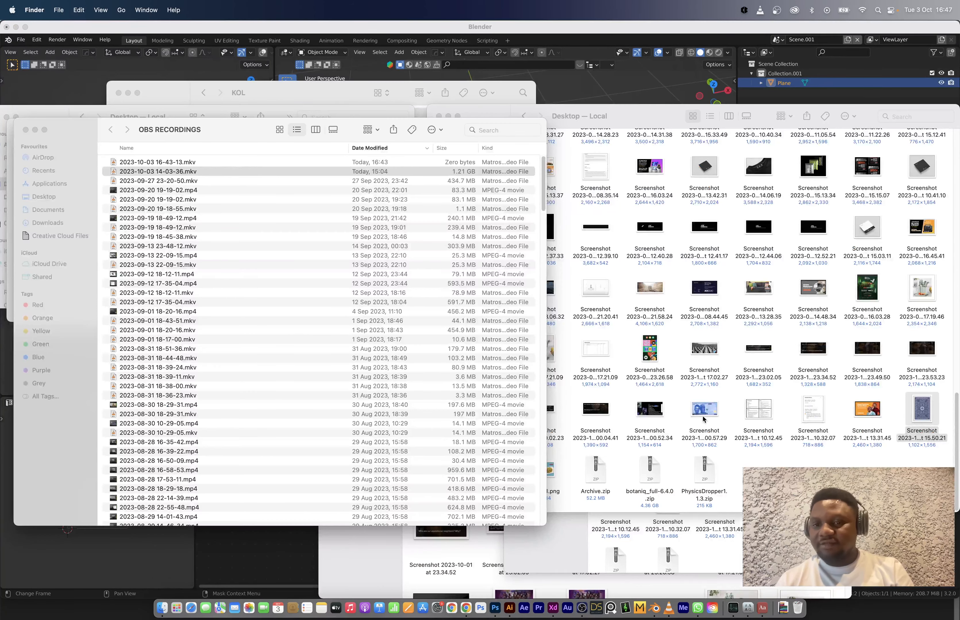
pyautogui.moveTo(704, 420); pyautogui.dragTo(107, 544)
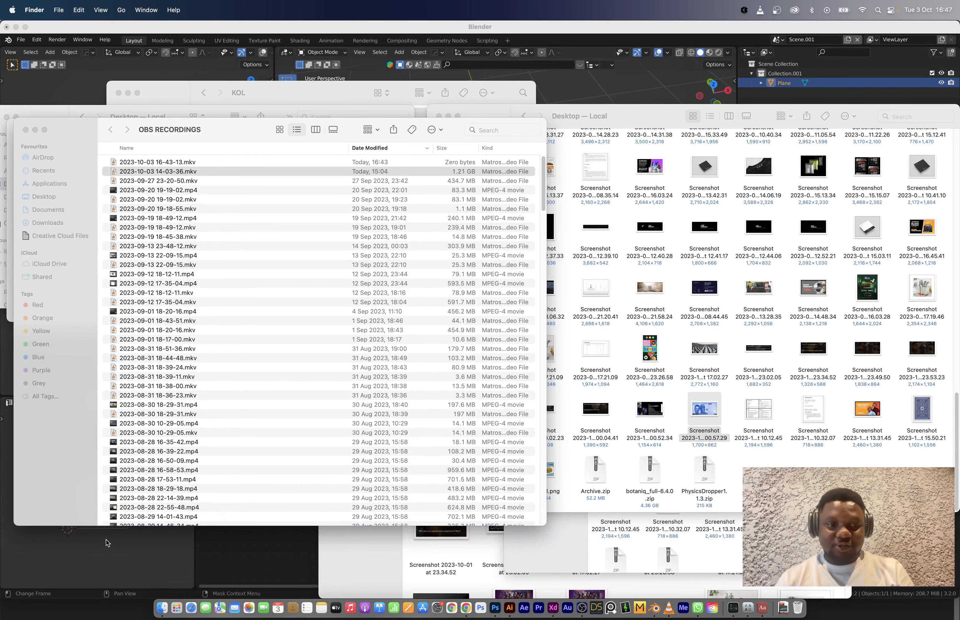
pyautogui.click(106, 541)
pyautogui.moveTo(76, 402); pyautogui.dragTo(223, 470)
pyautogui.moveTo(305, 491); pyautogui.dragTo(379, 465, button='middle')
pyautogui.moveTo(379, 465)
pyautogui.mouseDown()
pyautogui.moveTo(319, 465)
pyautogui.moveTo(486, 465)
pyautogui.mouseUp()
# Step: Switch the viewport to Rendered shading and light the scene with a world HDRI
pyautogui.press('z')
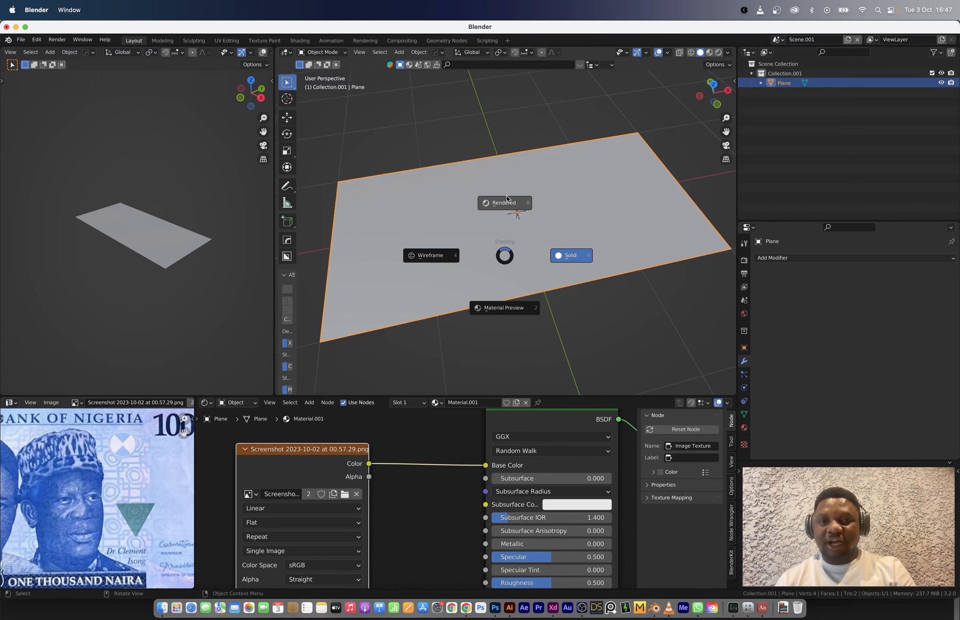
pyautogui.click(505, 202)
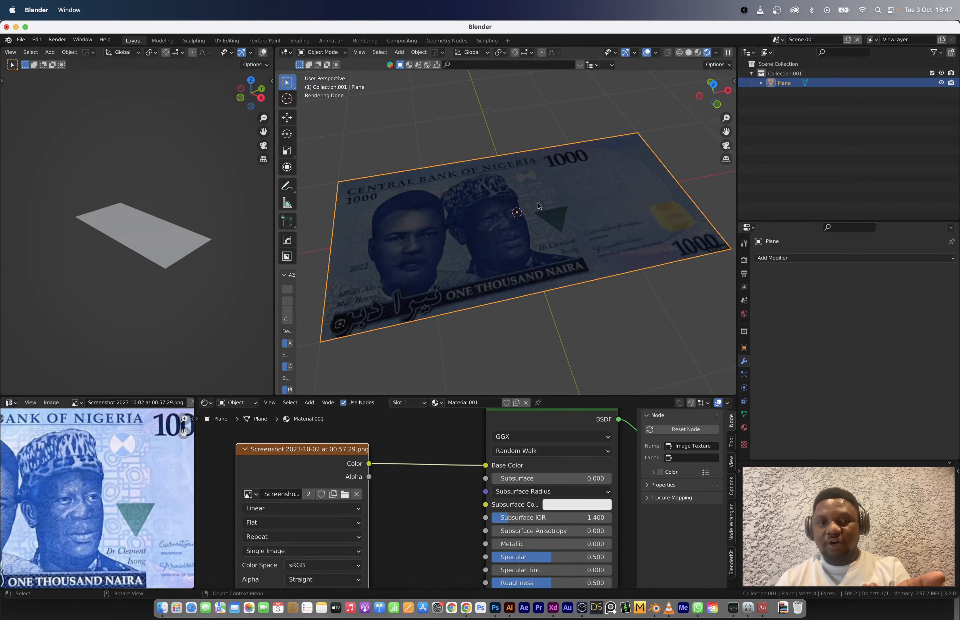
pyautogui.moveTo(530, 221); pyautogui.dragTo(541, 193, button='middle')
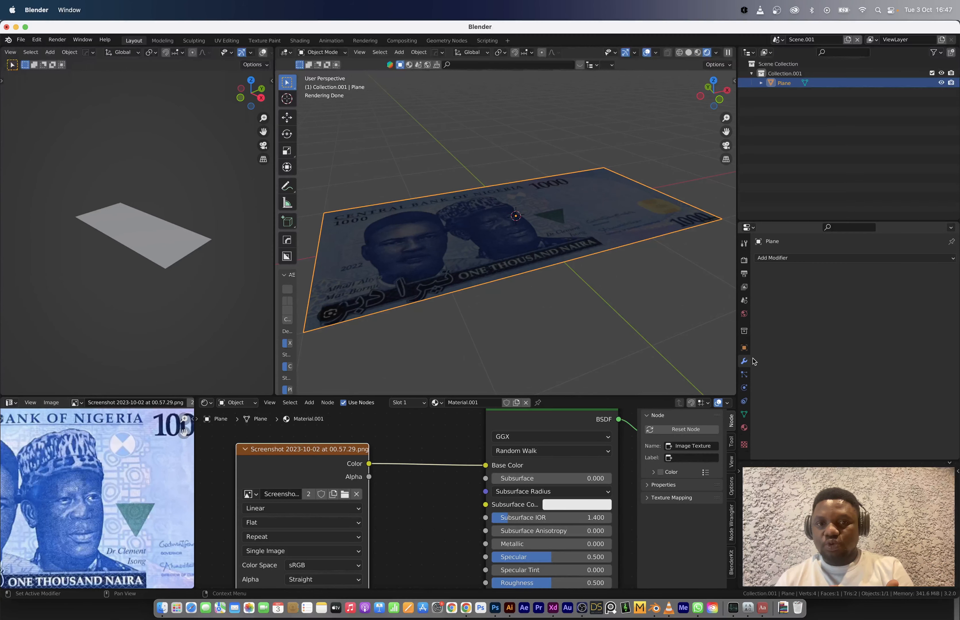
pyautogui.click(745, 317)
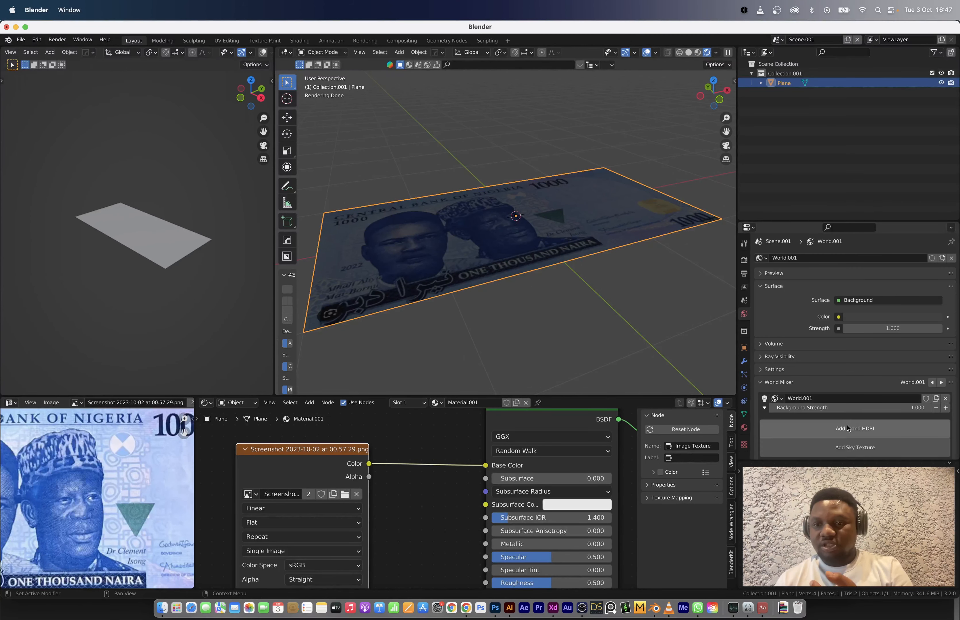
pyautogui.click(838, 428)
# Step: Make the render's film background transparent so the HDRI image is hidden behind the plane
pyautogui.click(744, 260)
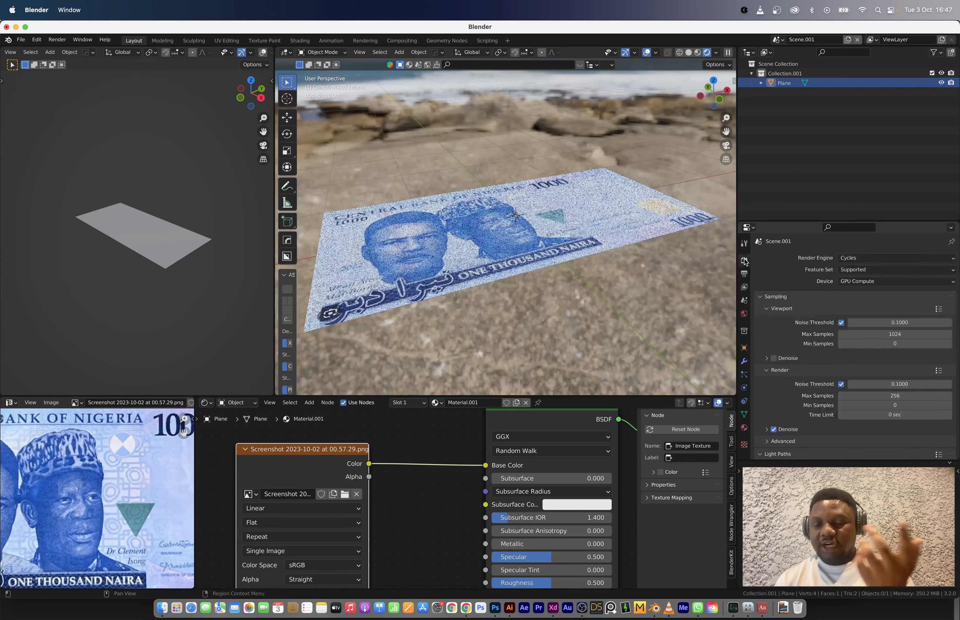
pyautogui.scroll(-3, 818, 377)
pyautogui.scroll(-12, 817, 377)
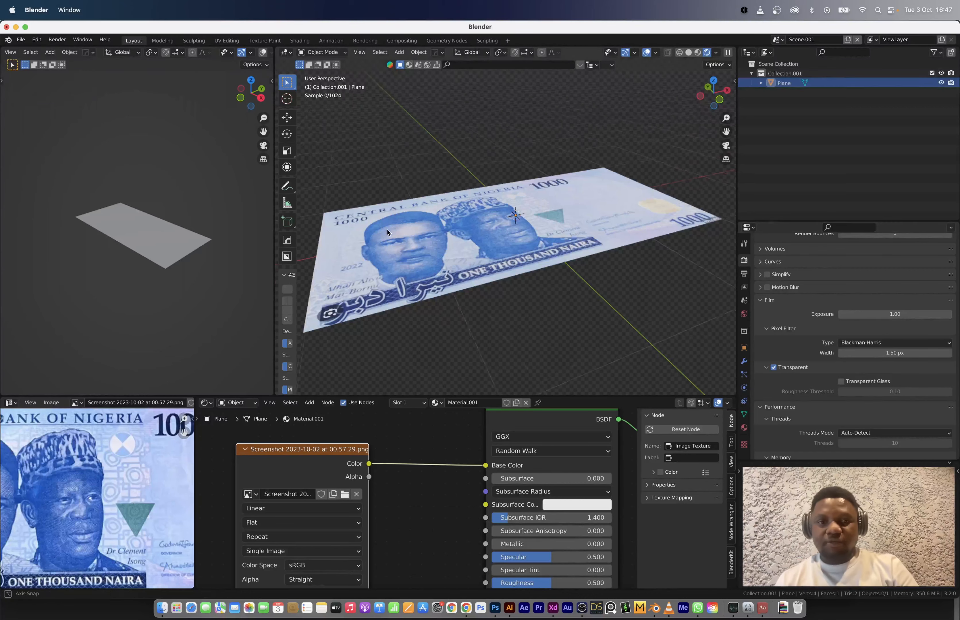
pyautogui.moveTo(387, 229); pyautogui.dragTo(533, 235, button='middle')
pyautogui.scroll(3, 443, 231)
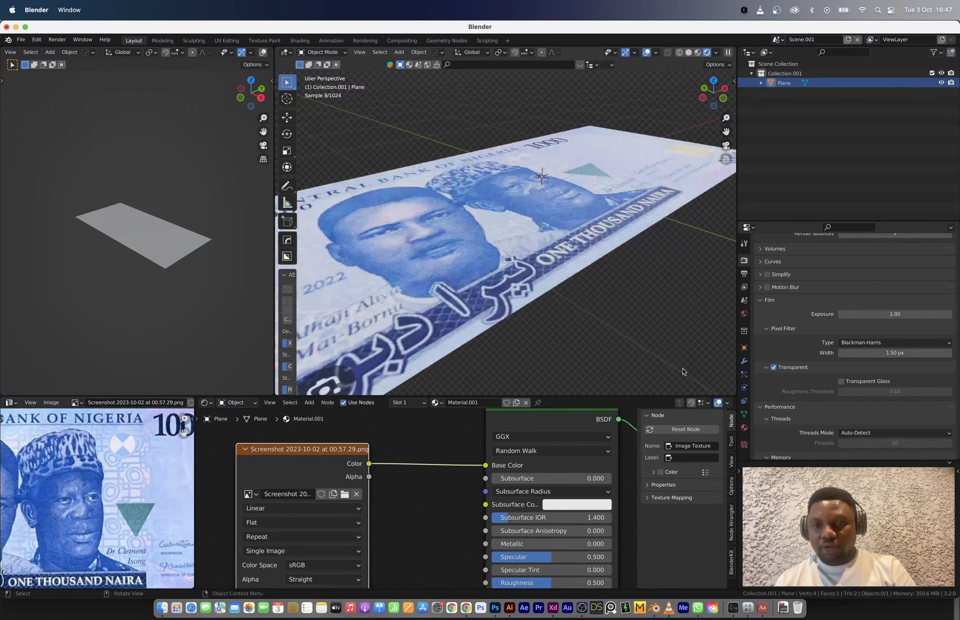
# Step: Add a Solidify modifier to the banknote plane
pyautogui.click(745, 363)
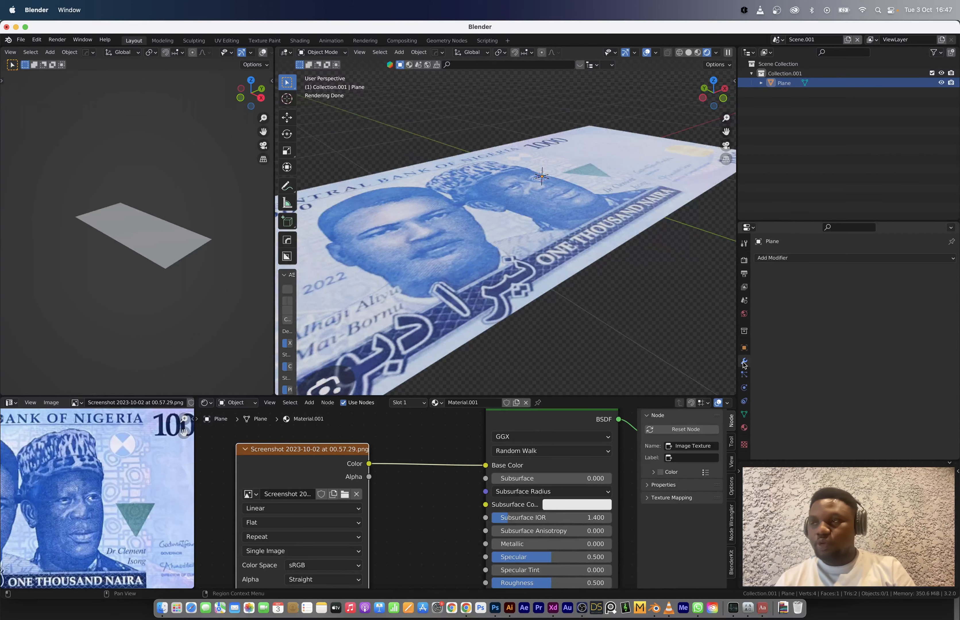
pyautogui.click(784, 259)
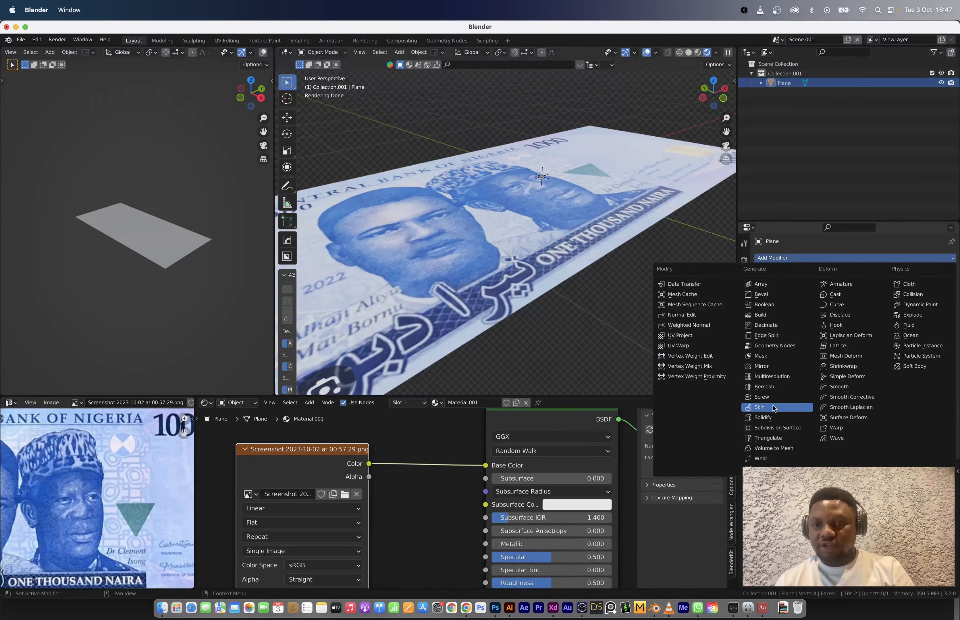
pyautogui.click(775, 419)
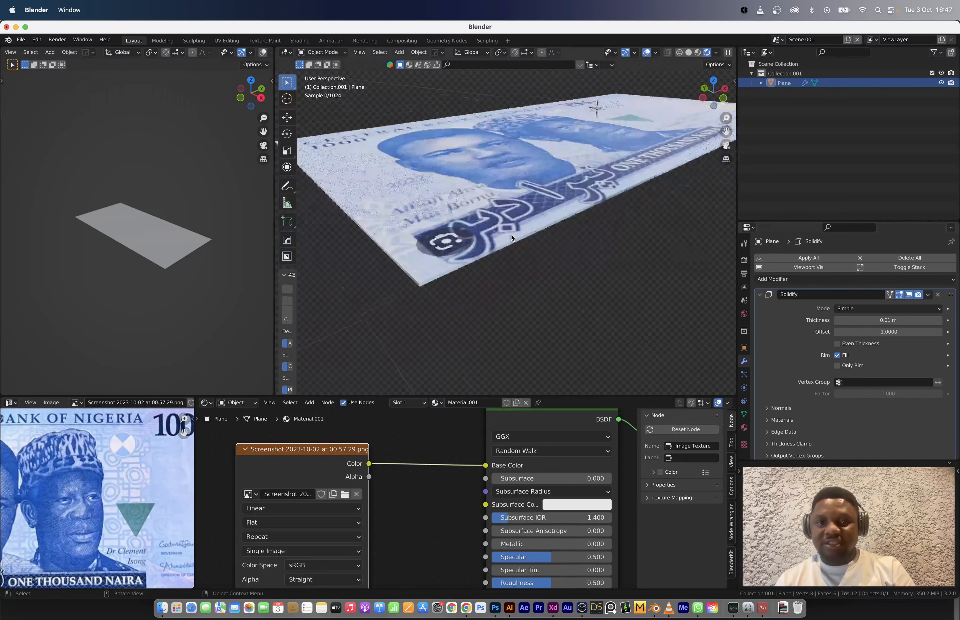
# Step: Compare the banknote's edge with the Solidify modifier disabled and enabled in the viewport
pyautogui.click(909, 294)
pyautogui.moveTo(475, 270); pyautogui.dragTo(456, 225, button='middle')
pyautogui.scroll(1, 455, 222)
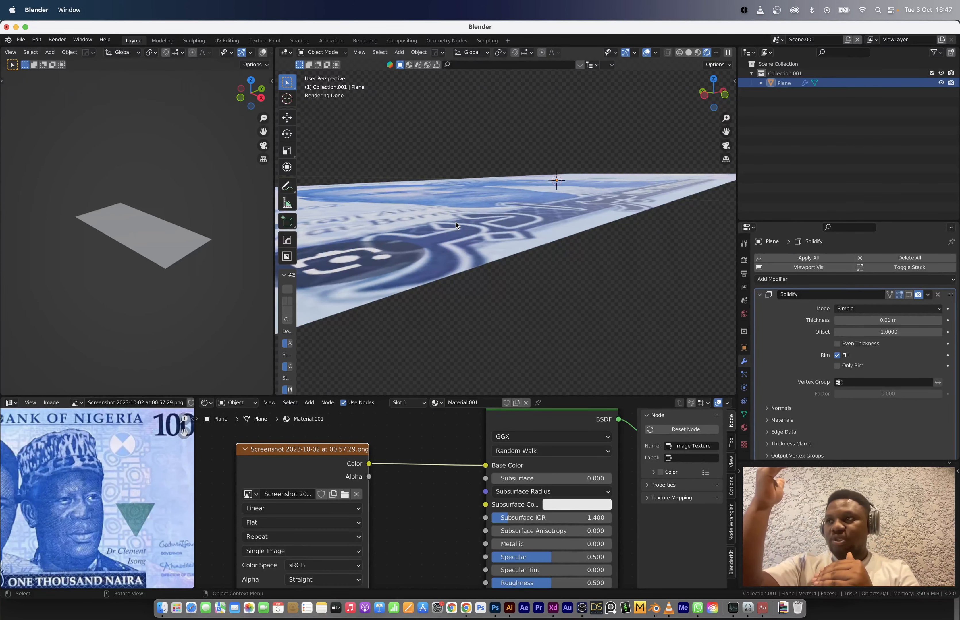
pyautogui.click(909, 295)
pyautogui.keyDown('shift'); pyautogui.moveTo(502, 255); pyautogui.dragTo(555, 216, button='middle'); pyautogui.keyUp('shift')
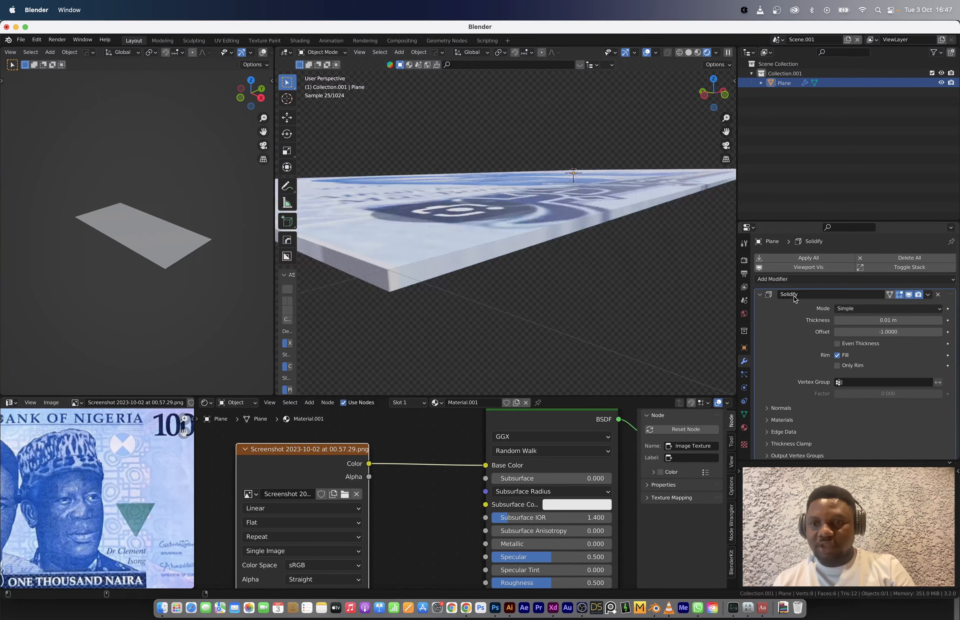
# Step: Reduce the Solidify thickness to make the banknote paper-thin, and collapse the modifier's settings
pyautogui.moveTo(887, 320); pyautogui.dragTo(871, 320)
pyautogui.moveTo(585, 214); pyautogui.dragTo(605, 252, button='middle')
pyautogui.click(761, 296)
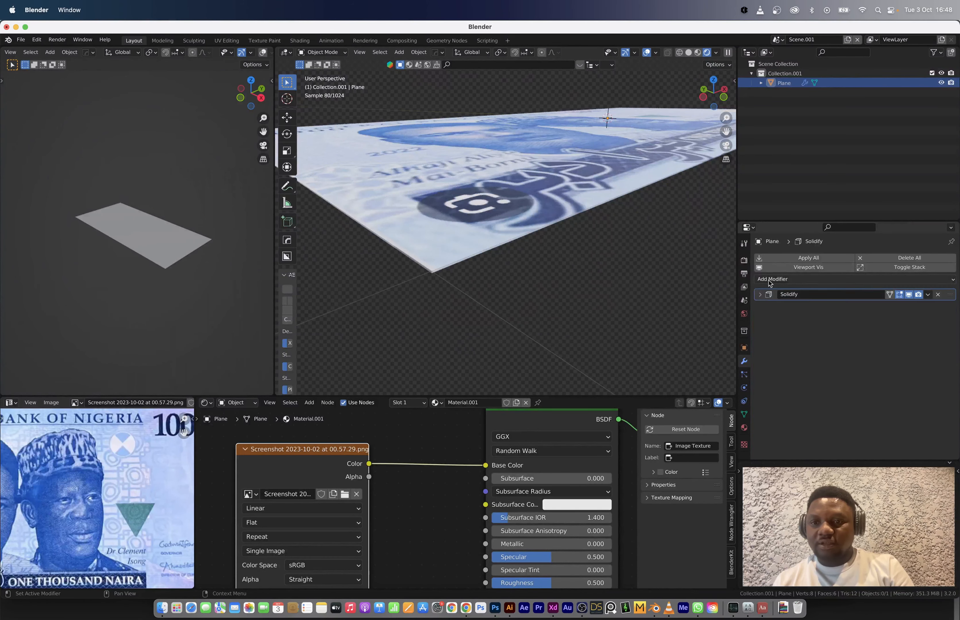
# Step: Add an Array modifier that stacks the banknotes vertically, with relative offset X 0 and Z 1
pyautogui.click(772, 279)
pyautogui.click(767, 305)
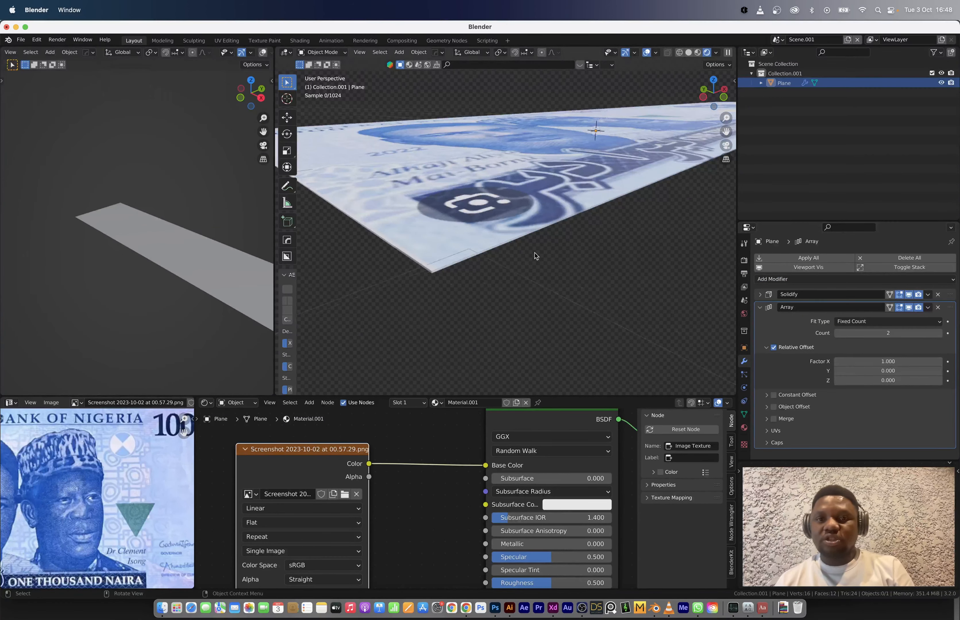
pyautogui.scroll(-3, 535, 255)
pyautogui.scroll(-3, 535, 258)
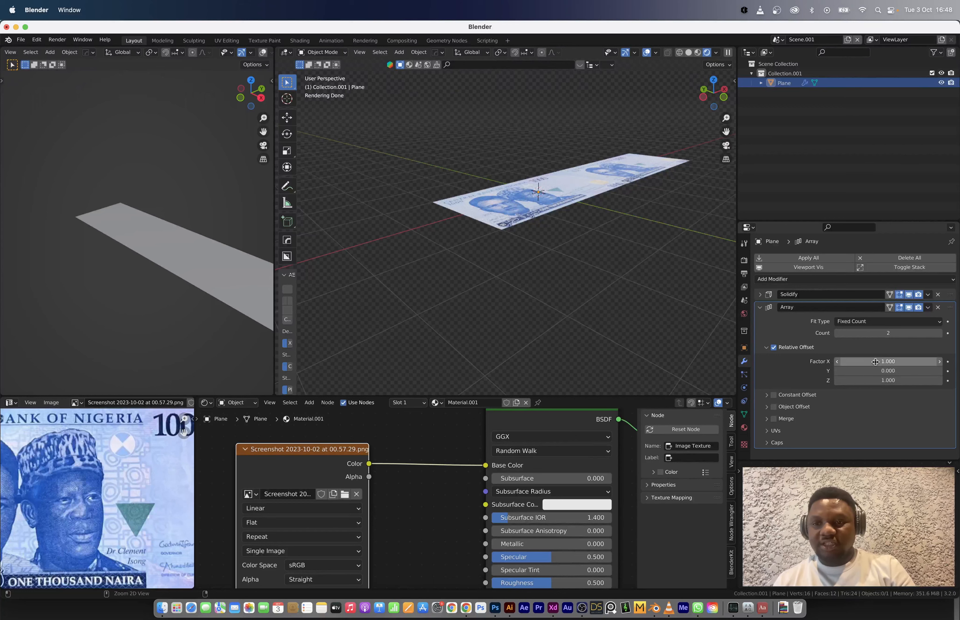
pyautogui.write('0.000')
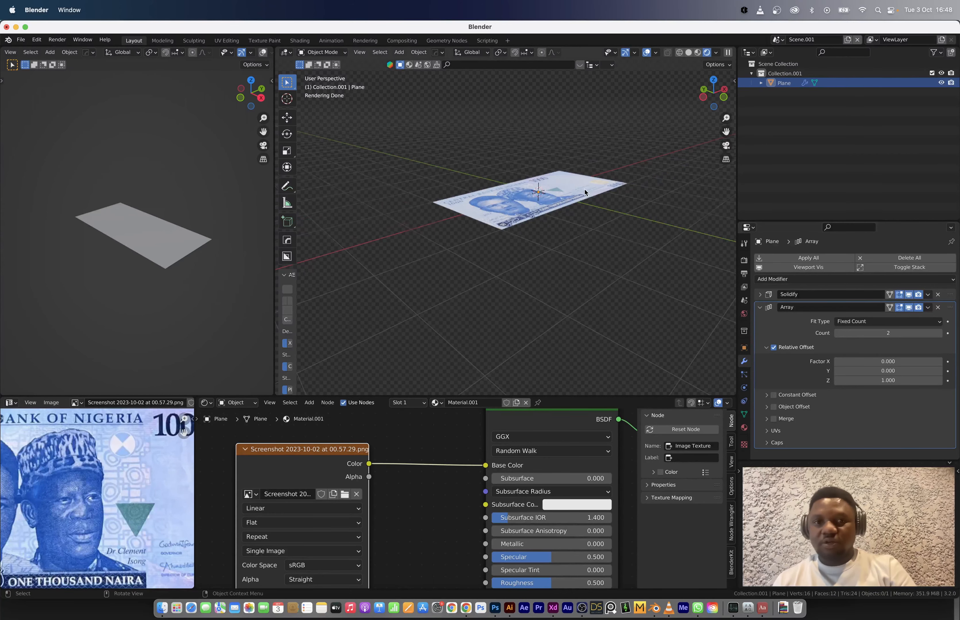
pyautogui.scroll(3, 585, 193)
pyautogui.keyDown('shift'); pyautogui.moveTo(584, 192); pyautogui.dragTo(601, 263, button='middle'); pyautogui.keyUp('shift')
pyautogui.scroll(2, 601, 264)
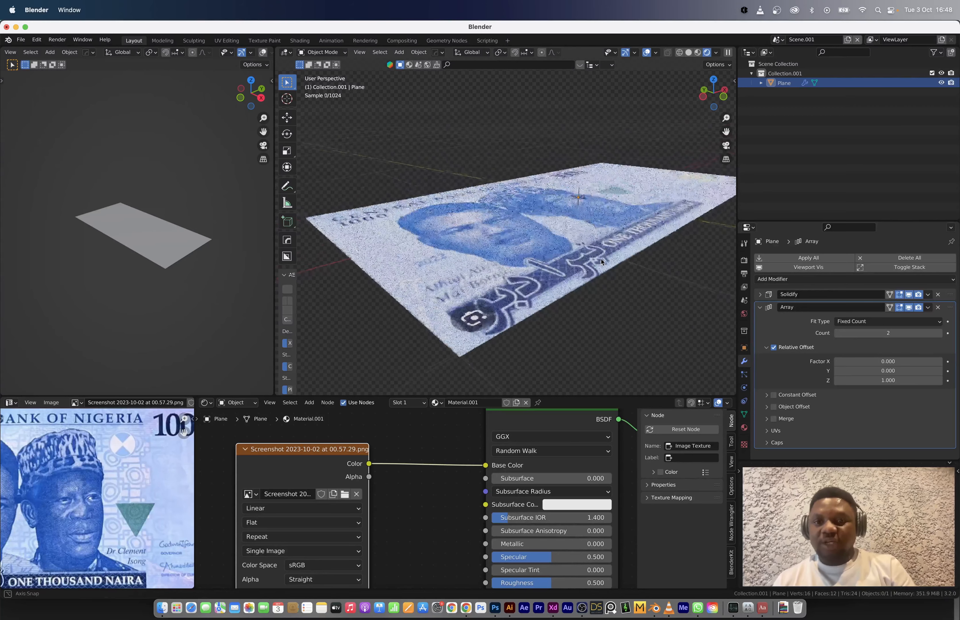
# Step: Set the Array count to 200 to build a thick stack of banknotes
pyautogui.moveTo(868, 333); pyautogui.dragTo(916, 333)
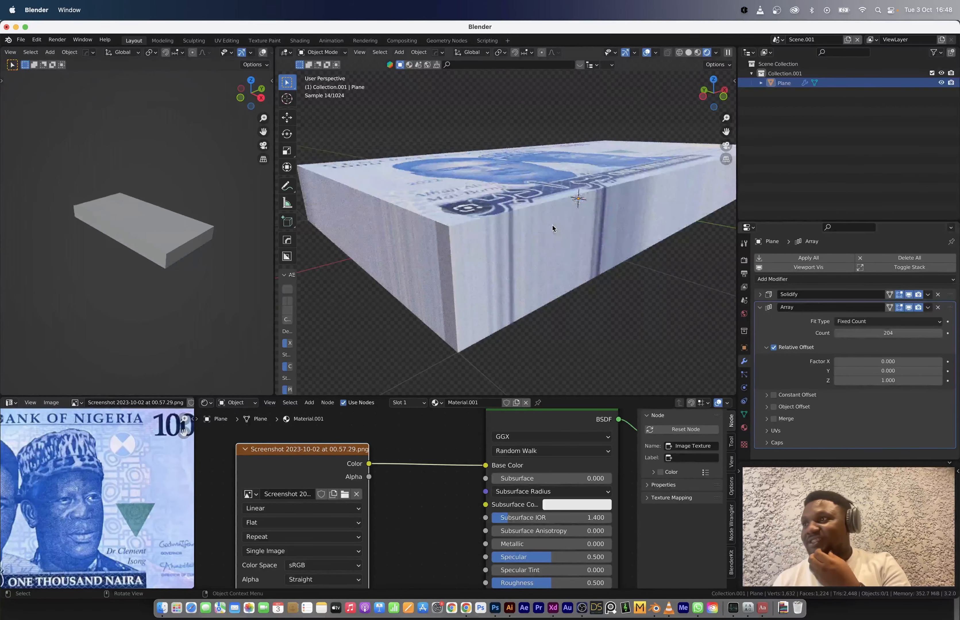
pyautogui.moveTo(520, 213); pyautogui.dragTo(528, 212, button='middle')
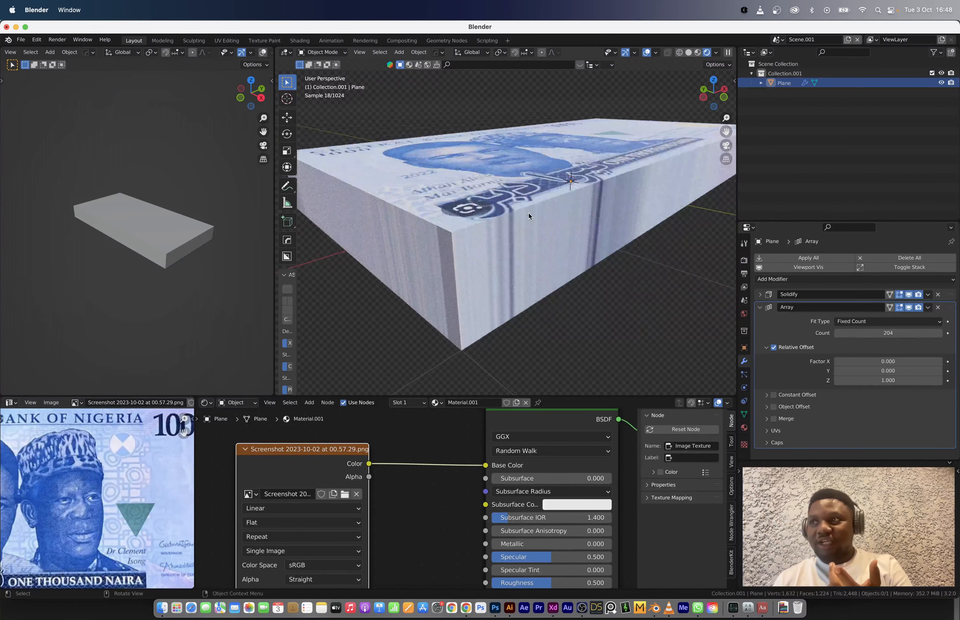
pyautogui.click(891, 334)
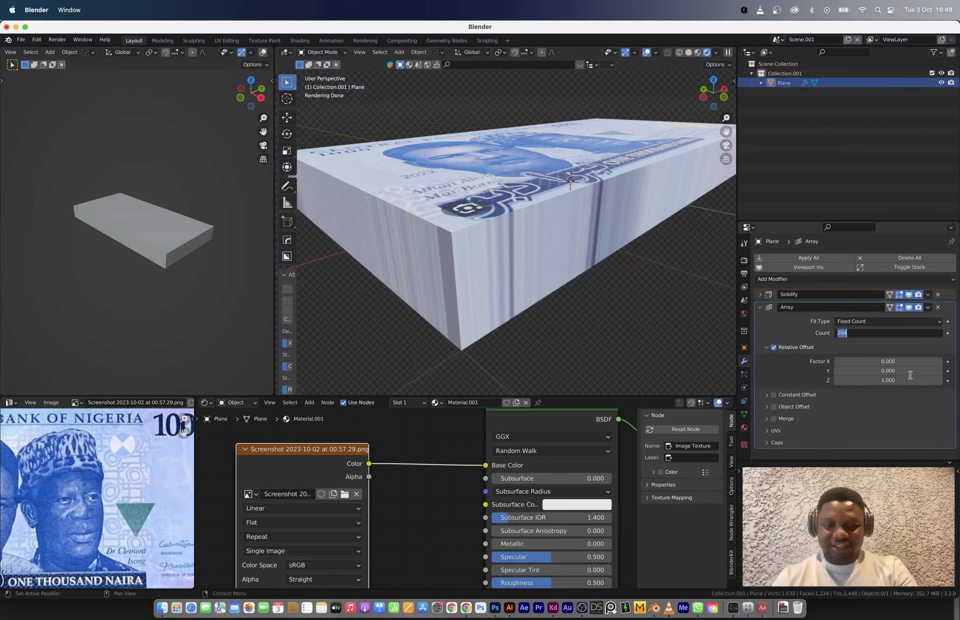
pyautogui.write('200')
pyautogui.press('Return')
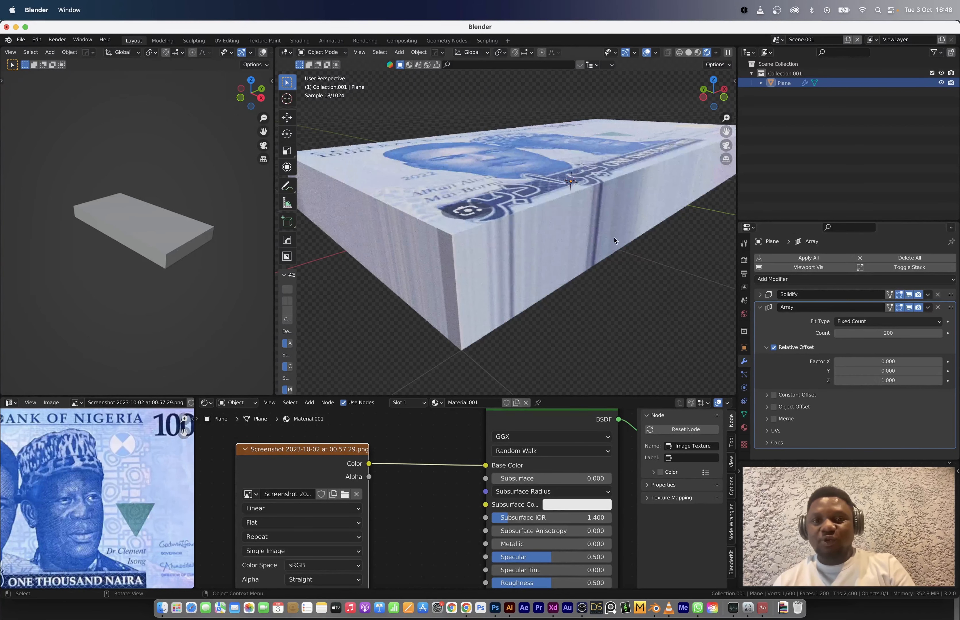
# Step: Apply the Solidify and Array modifiers to the banknote stack
pyautogui.moveTo(614, 240); pyautogui.dragTo(485, 230, button='middle')
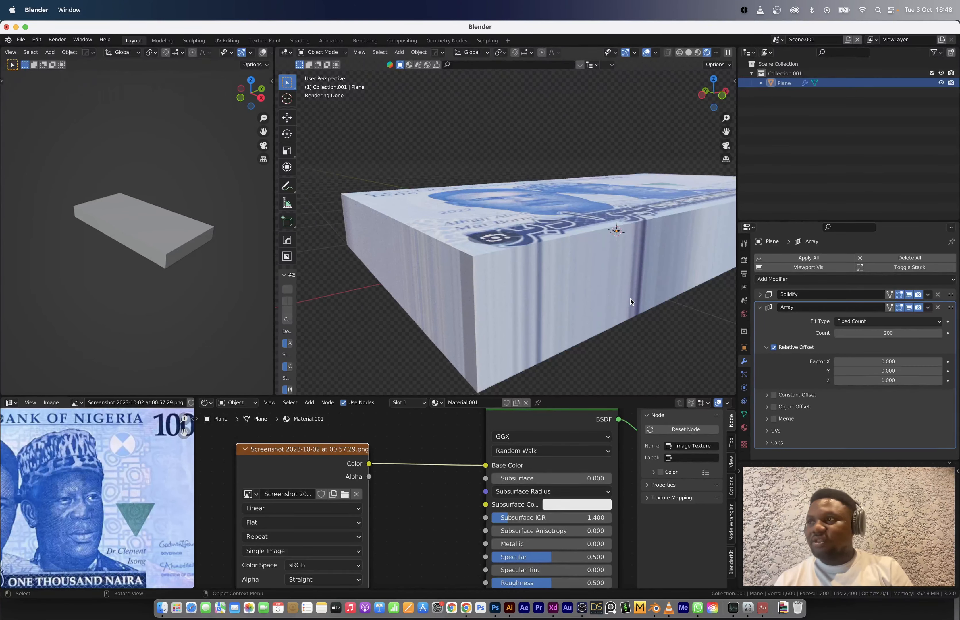
pyautogui.click(760, 308)
pyautogui.hotkey('ctrl', 'a')
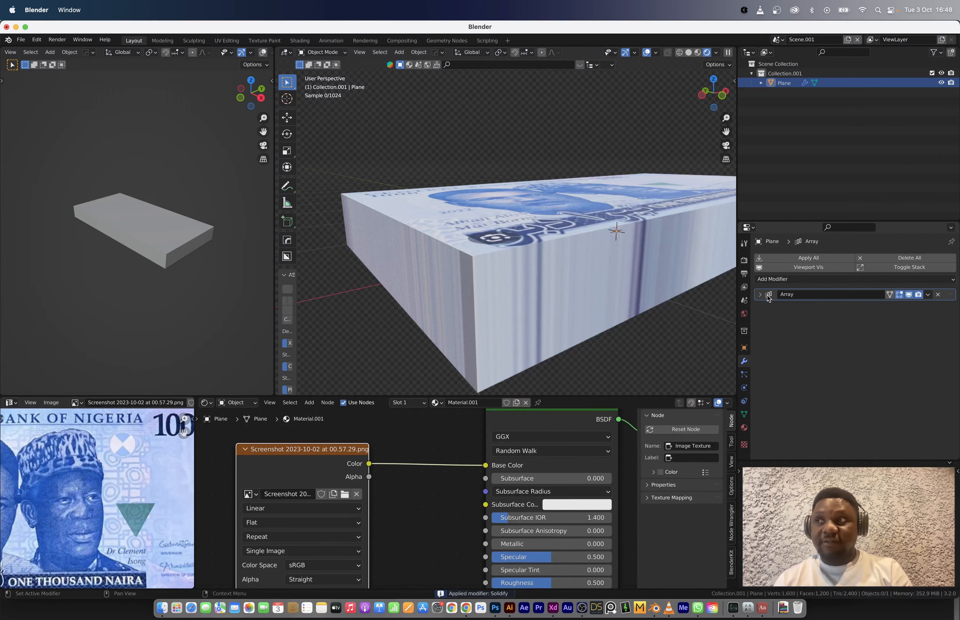
pyautogui.hotkey('ctrl', 'a')
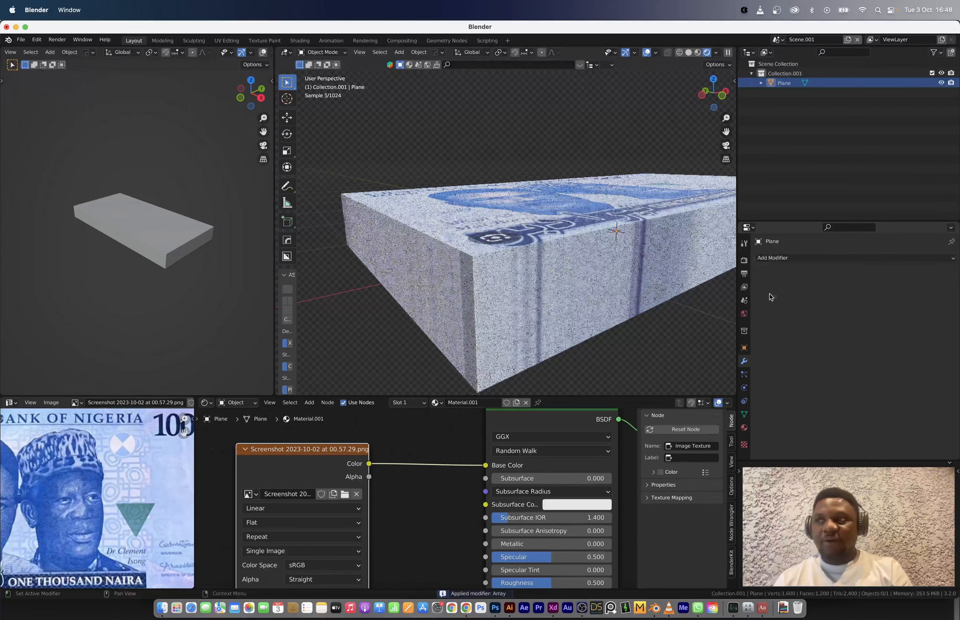
# Step: Separate the stack's mesh by loose parts into individual banknotes and return to Object Mode
pyautogui.moveTo(542, 258); pyautogui.dragTo(557, 263, button='middle')
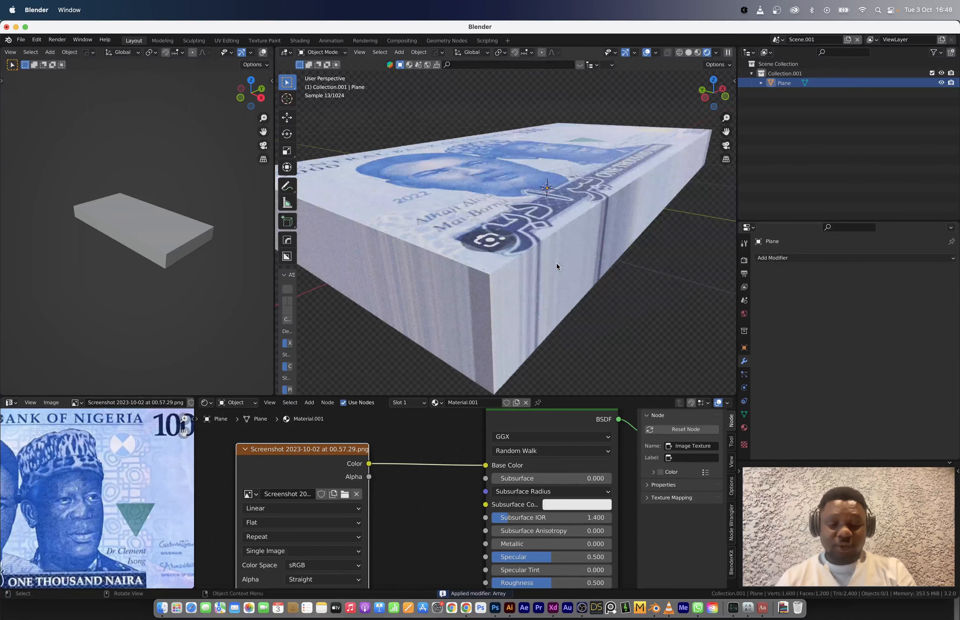
pyautogui.press('Tab')
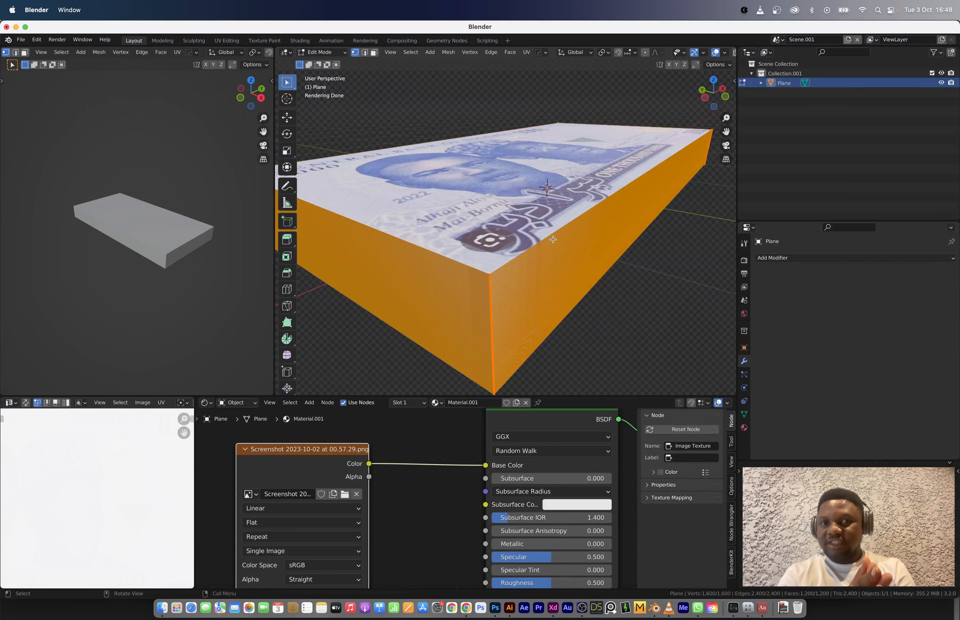
pyautogui.press('p')
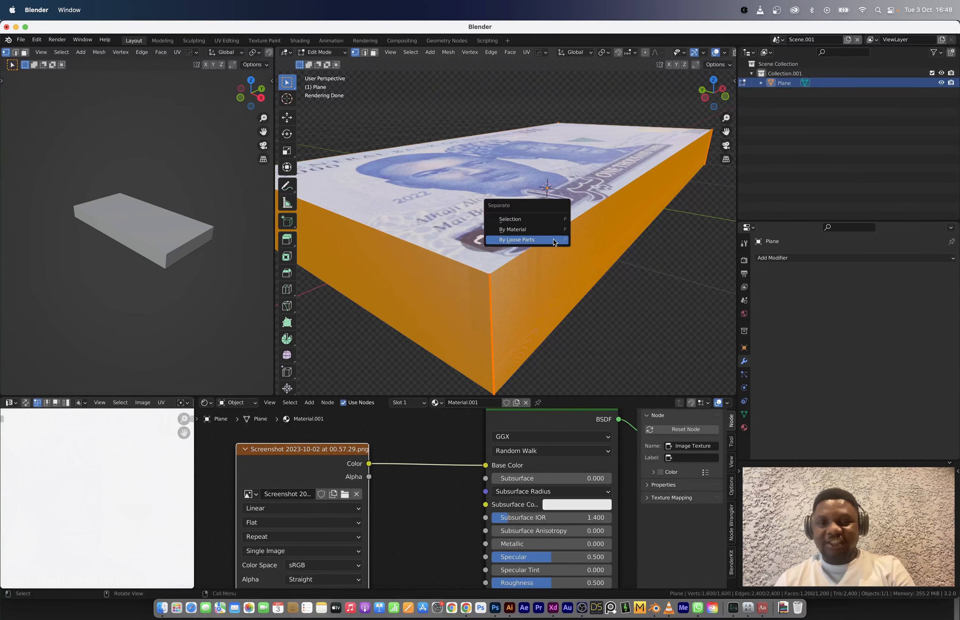
pyautogui.click(554, 240)
pyautogui.press('Tab')
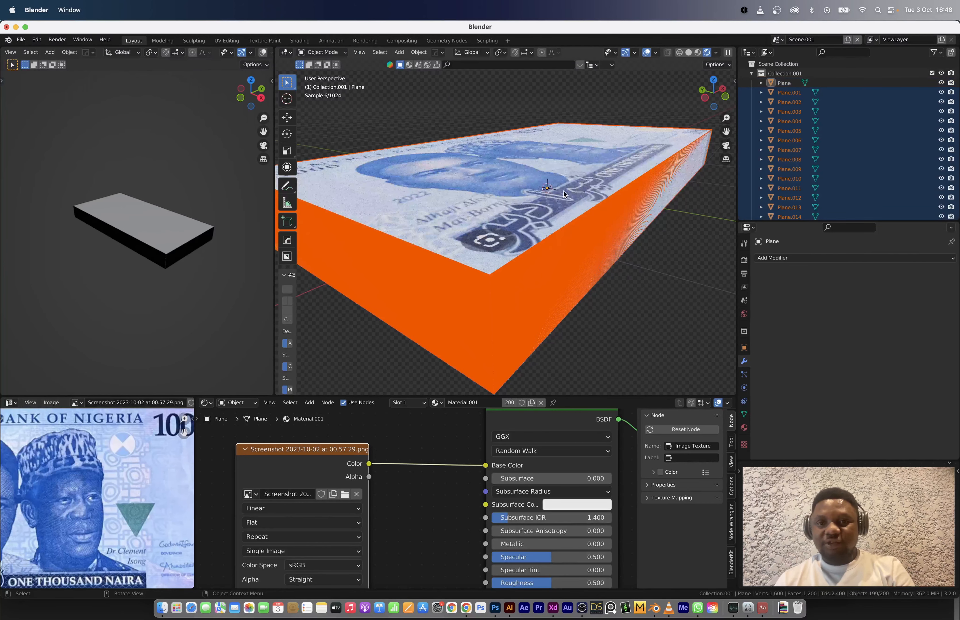
# Step: Test that the top banknote moves independently, and run Randomize Transform on all the banknotes
pyautogui.click(563, 194)
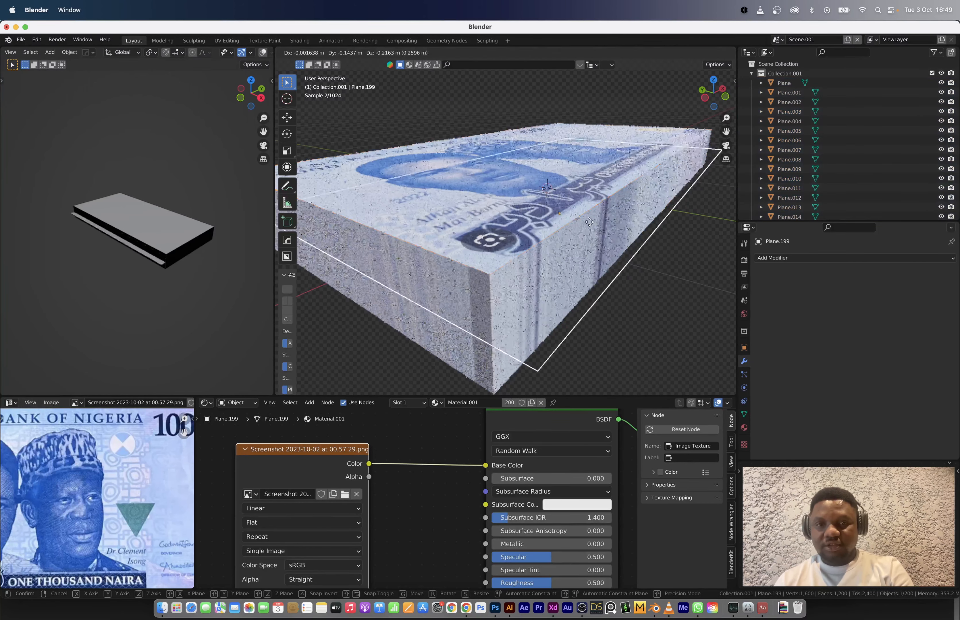
pyautogui.moveTo(643, 328); pyautogui.dragTo(526, 189)
pyautogui.press('F3')
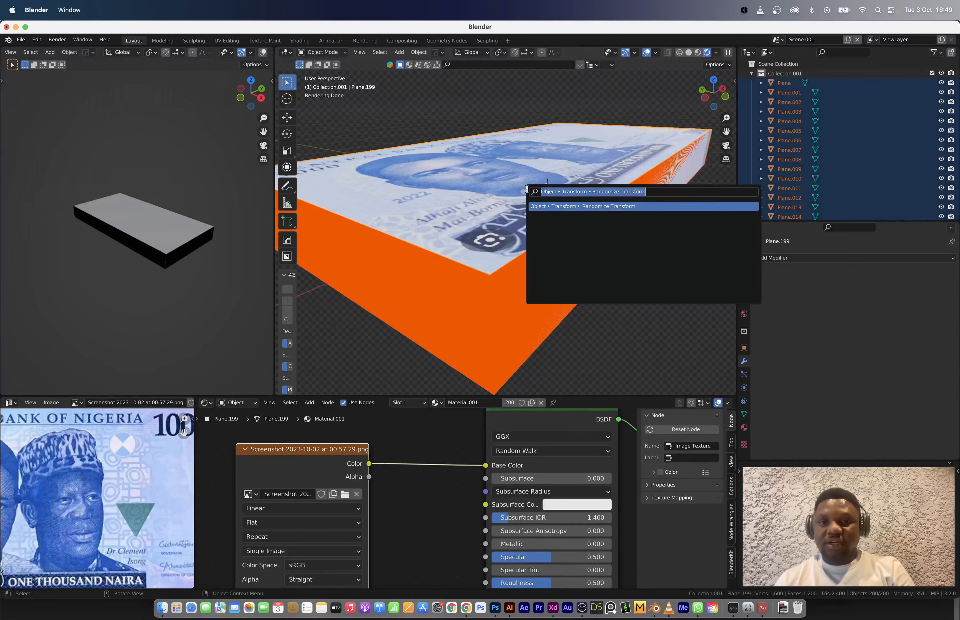
pyautogui.press('Return')
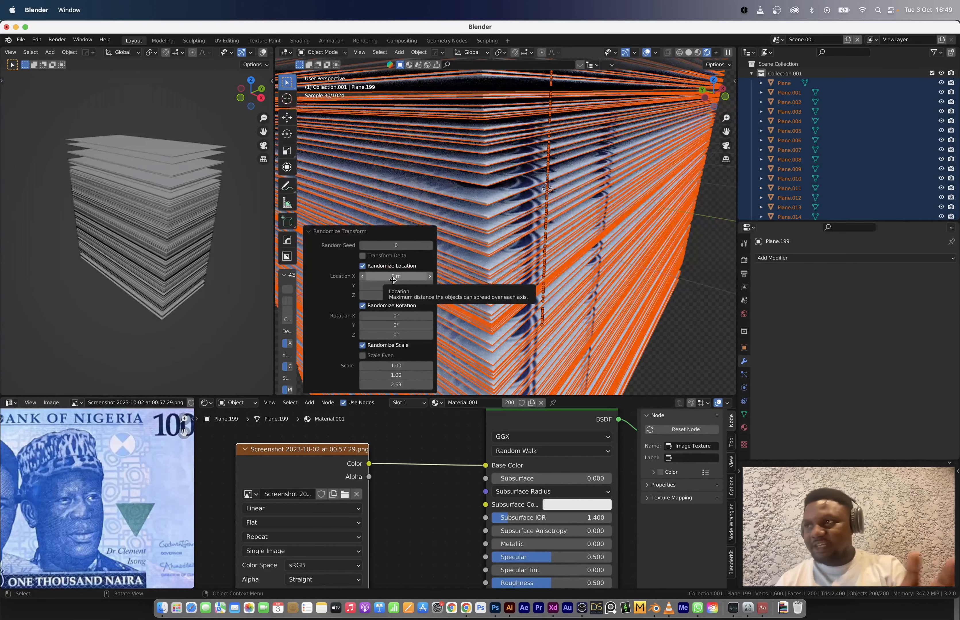
# Step: Reset the random location to 0 m and the random scale to 1.00 on all three axes
pyautogui.moveTo(393, 280); pyautogui.dragTo(392, 295)
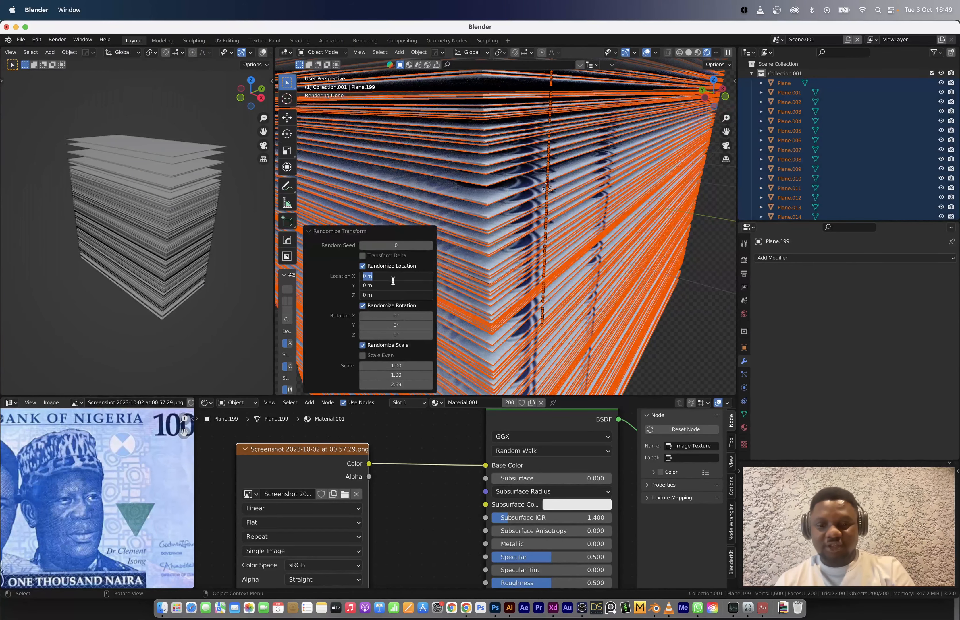
pyautogui.write('0')
pyautogui.press('Return')
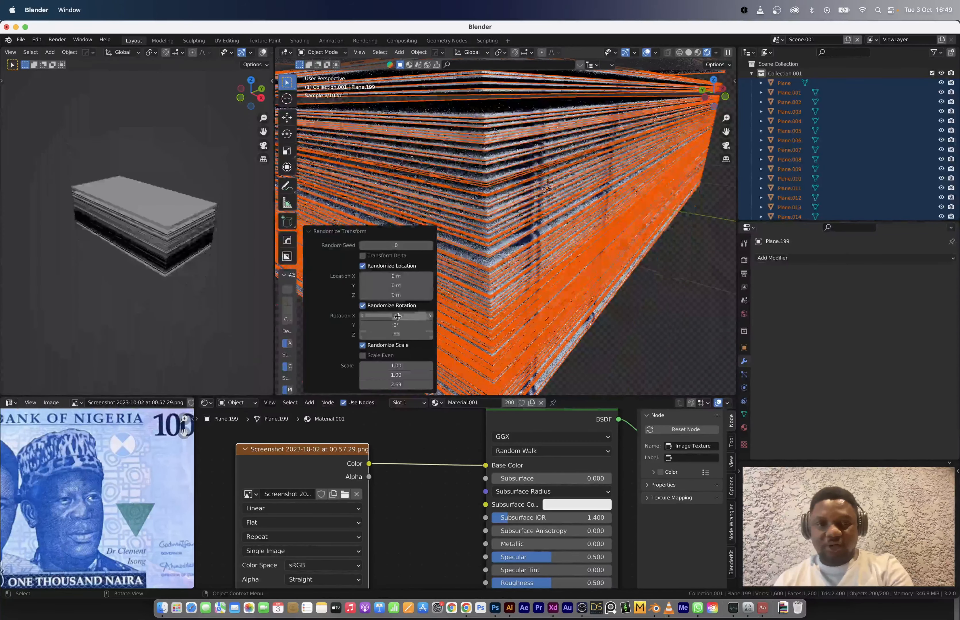
pyautogui.moveTo(400, 366); pyautogui.dragTo(401, 385)
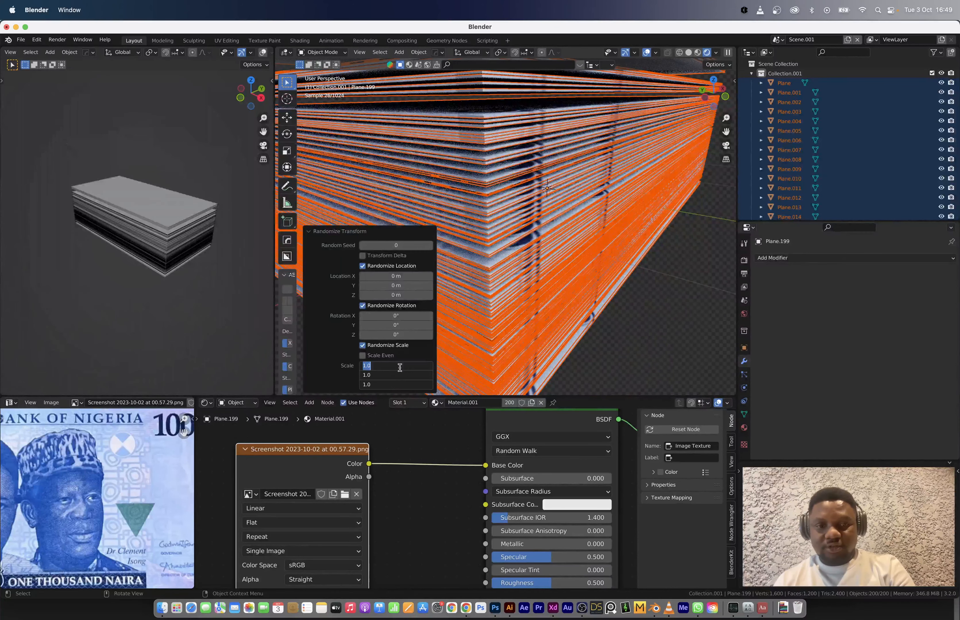
pyautogui.write('1')
pyautogui.press('Return')
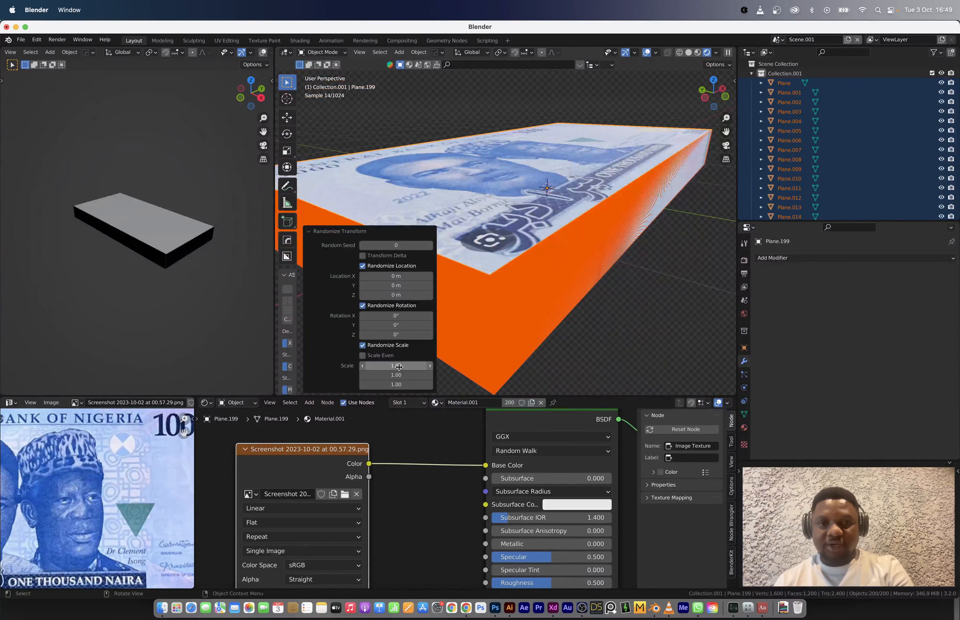
# Step: With the viewport overlays hidden, randomize the banknotes' location by 0.052 m in X and 0.014 m in Y, and their Z rotation by 0.67°
pyautogui.click(645, 53)
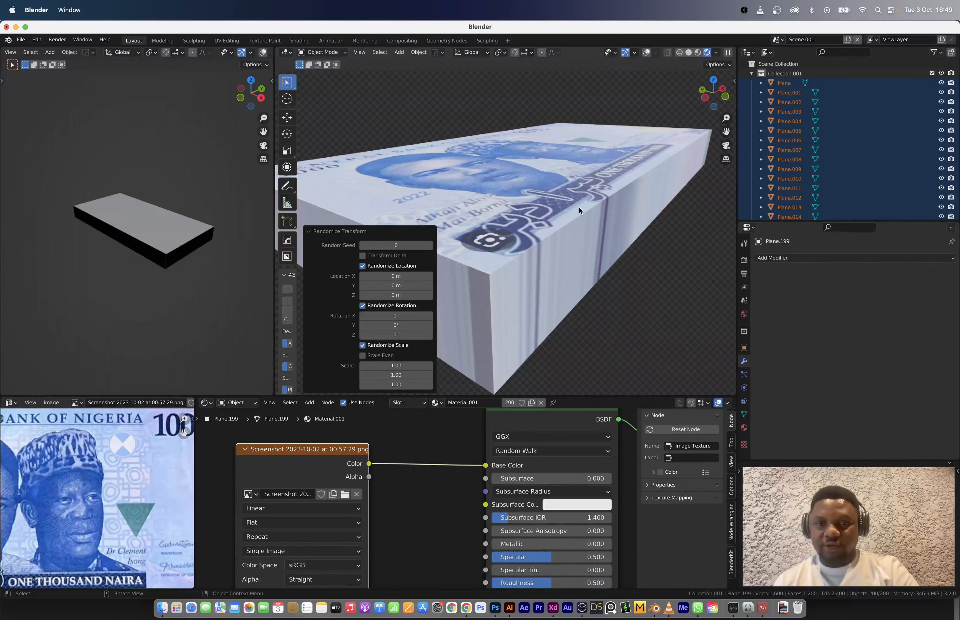
pyautogui.moveTo(524, 246); pyautogui.dragTo(437, 336, button='middle')
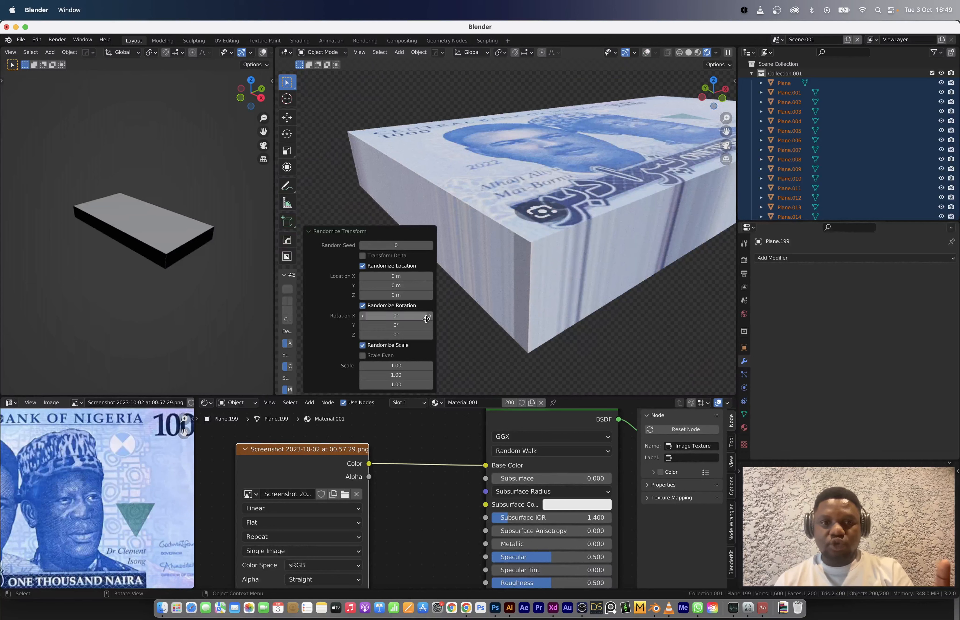
pyautogui.moveTo(389, 277)
pyautogui.mouseDown()
pyautogui.moveTo(400, 277)
pyautogui.moveTo(389, 286)
pyautogui.mouseUp()
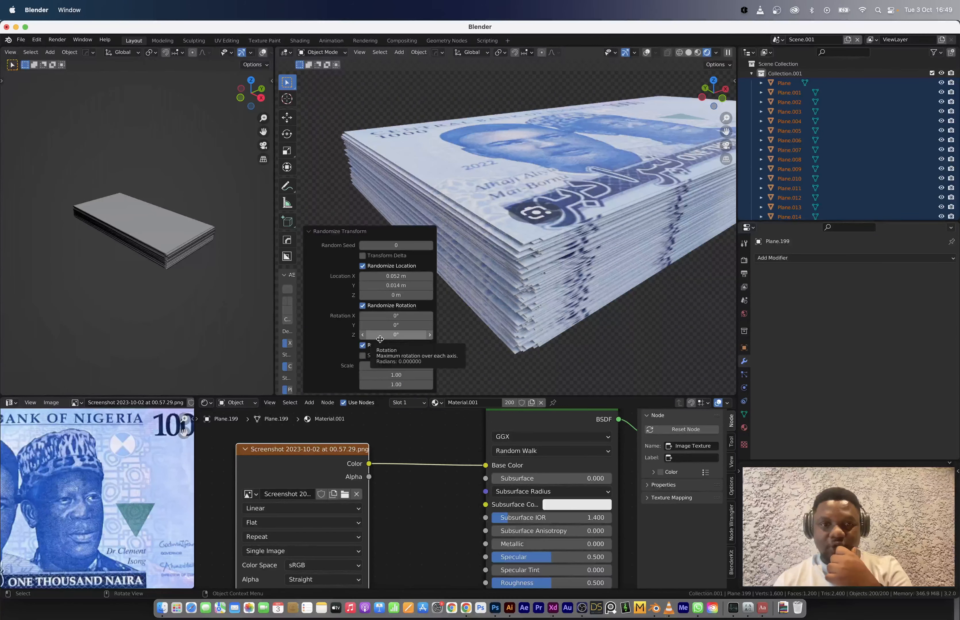
pyautogui.moveTo(380, 338); pyautogui.dragTo(390, 338)
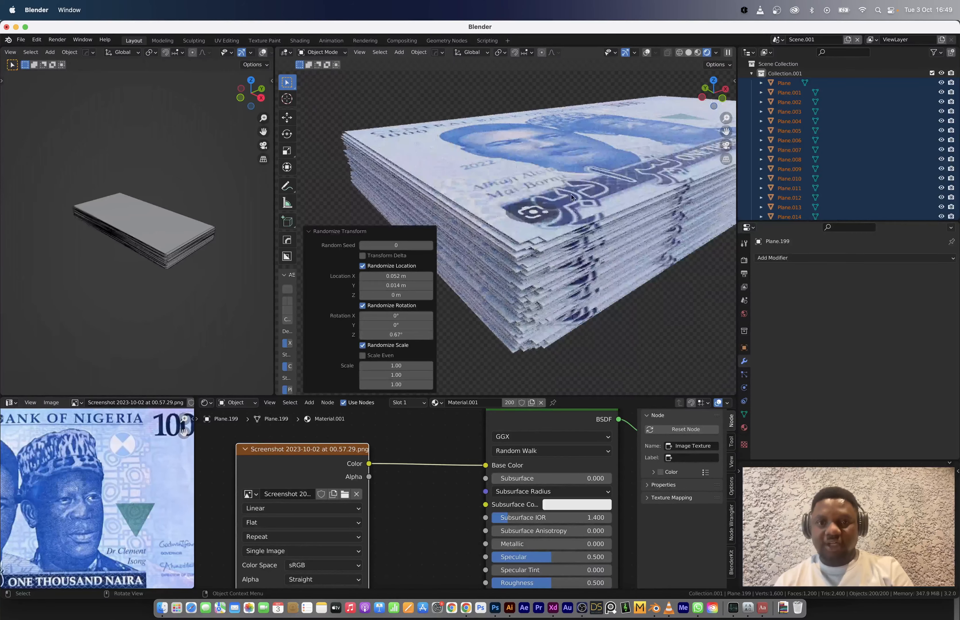
# Step: Inspect the uneven stack and change the random seed to 1
pyautogui.scroll(-4, 570, 194)
pyautogui.moveTo(570, 186); pyautogui.dragTo(575, 202, button='middle')
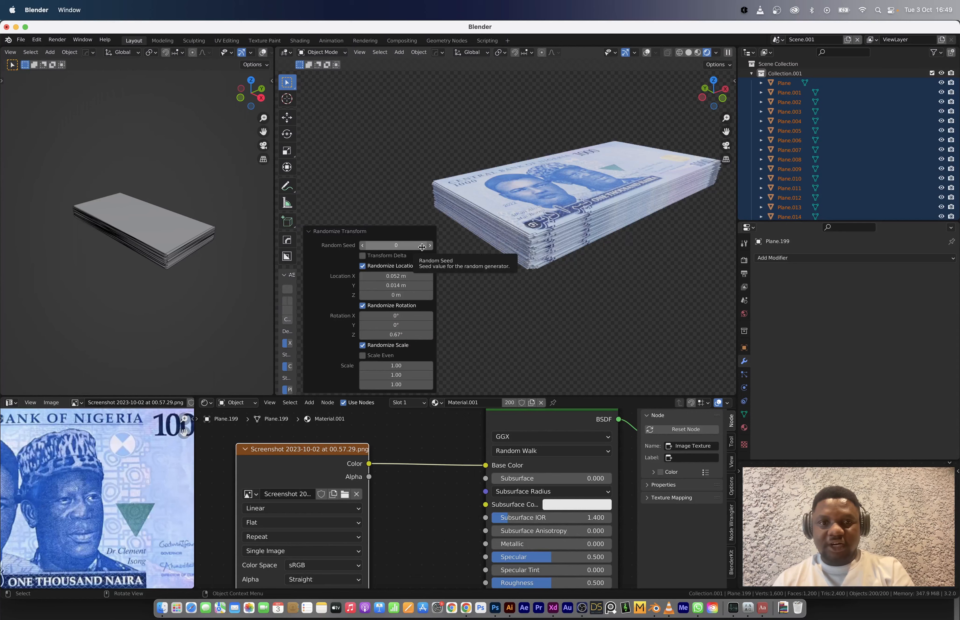
pyautogui.scroll(2, 512, 238)
pyautogui.scroll(1, 501, 241)
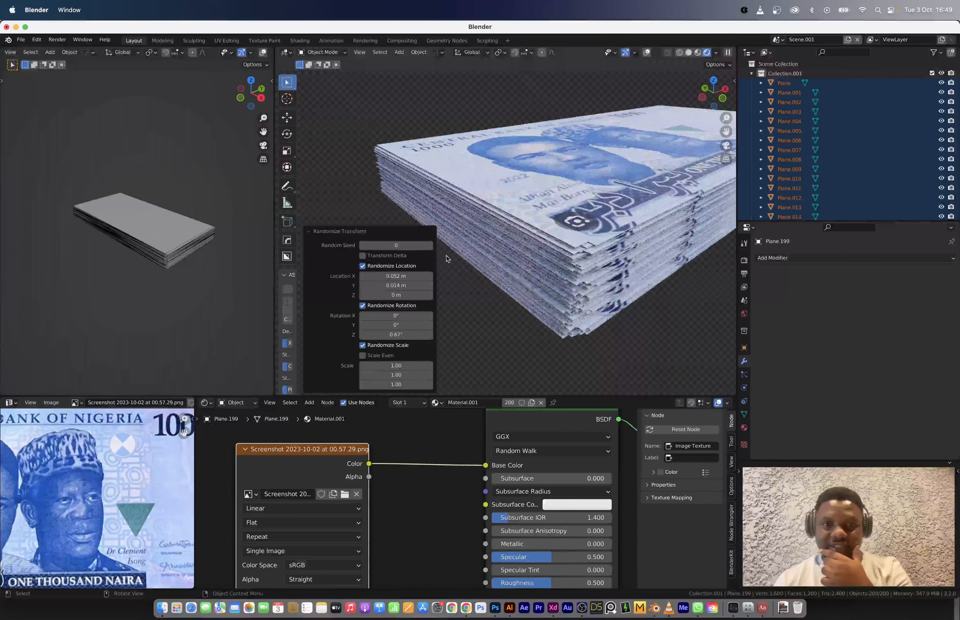
pyautogui.click(430, 245)
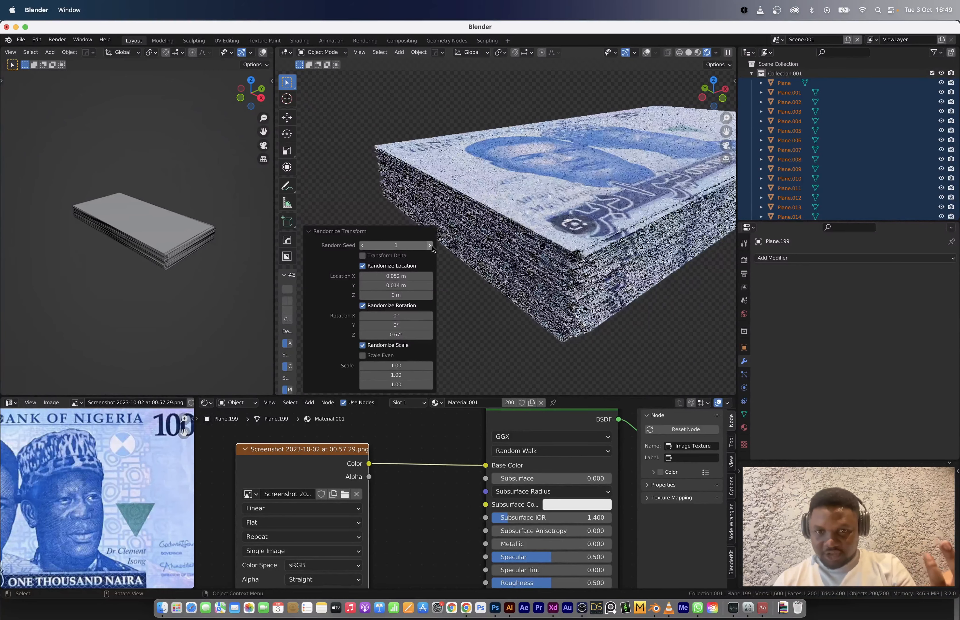
# Step: Set the random seed to 2 and create a full copy of the scene
pyautogui.click(430, 245)
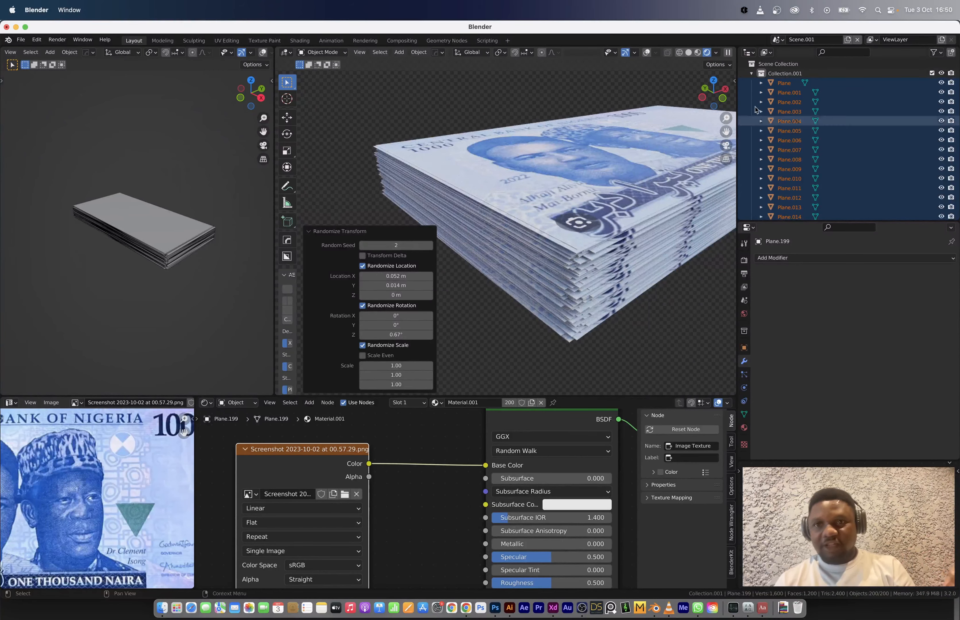
pyautogui.click(847, 40)
pyautogui.click(801, 90)
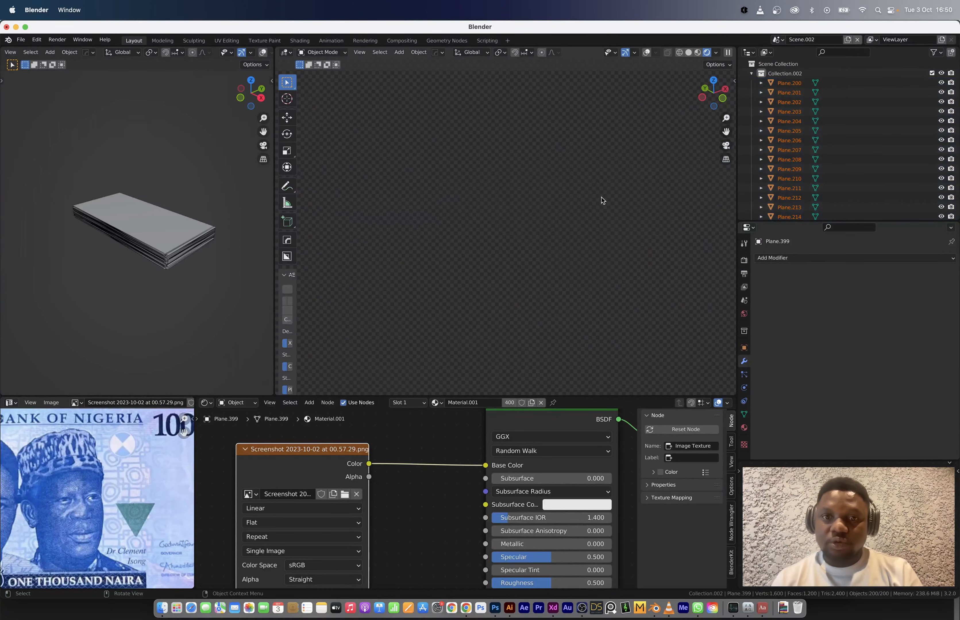
# Step: With the viewport overlays shown again, delete all the copied banknotes and add a 2 m plane in their place
pyautogui.click(647, 53)
pyautogui.press('x')
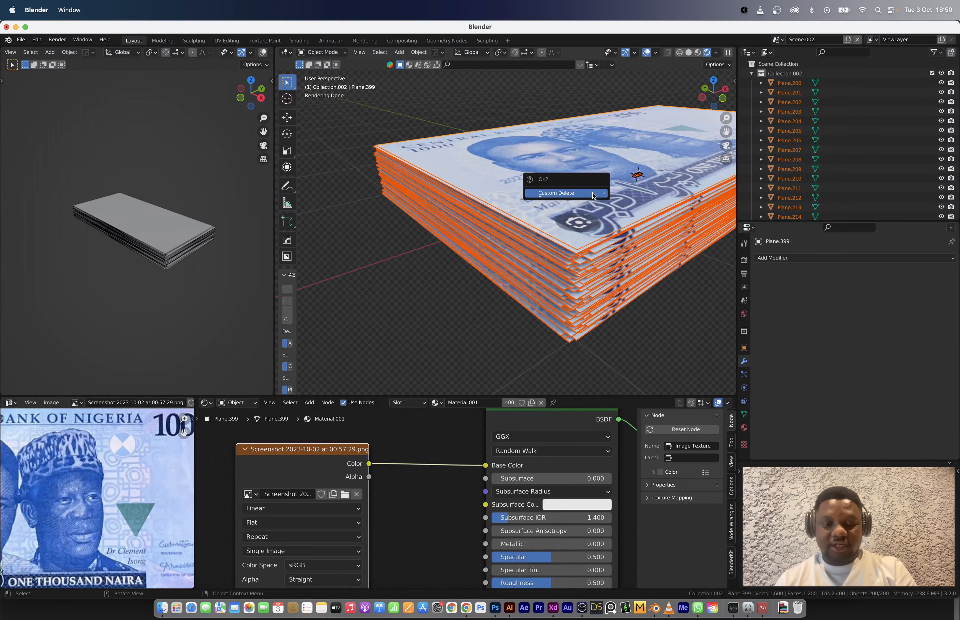
pyautogui.click(592, 192)
pyautogui.hotkey('shift', 'a')
pyautogui.moveTo(593, 193)
pyautogui.click(630, 194)
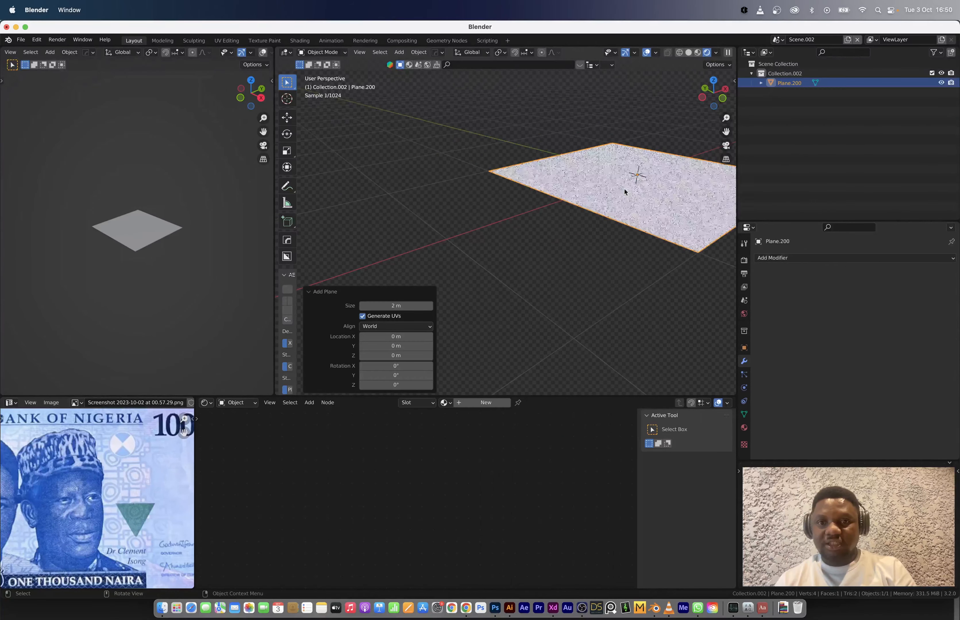
# Step: Scale the plane along X to about 0.782 to give it a playing-card shape
pyautogui.keyDown('shift'); pyautogui.moveTo(624, 191); pyautogui.dragTo(524, 288, button='middle'); pyautogui.keyUp('shift')
pyautogui.moveTo(641, 296); pyautogui.dragTo(486, 238, button='middle')
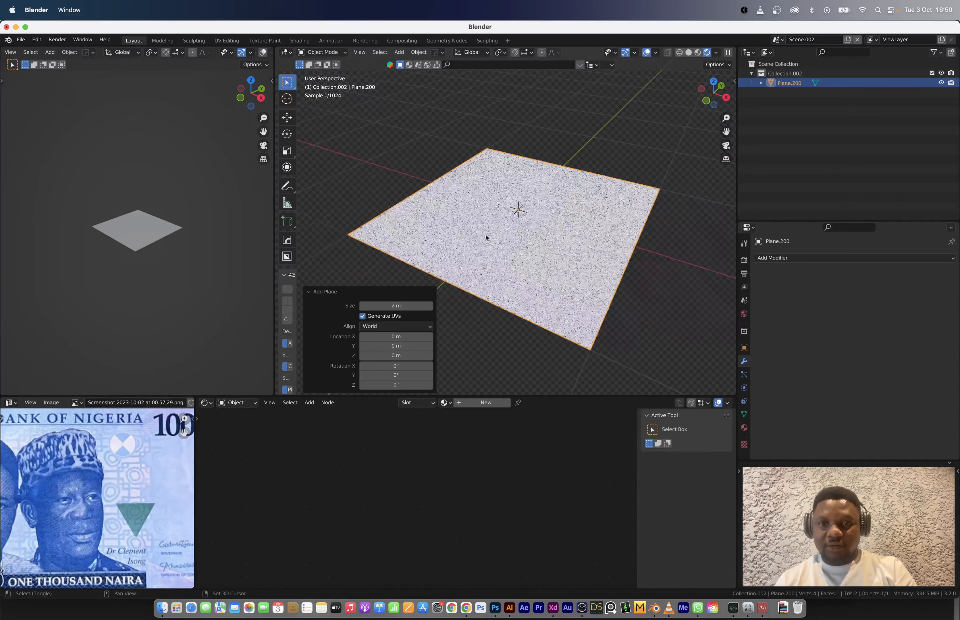
pyautogui.press('s')
pyautogui.press('x')
pyautogui.click(589, 258)
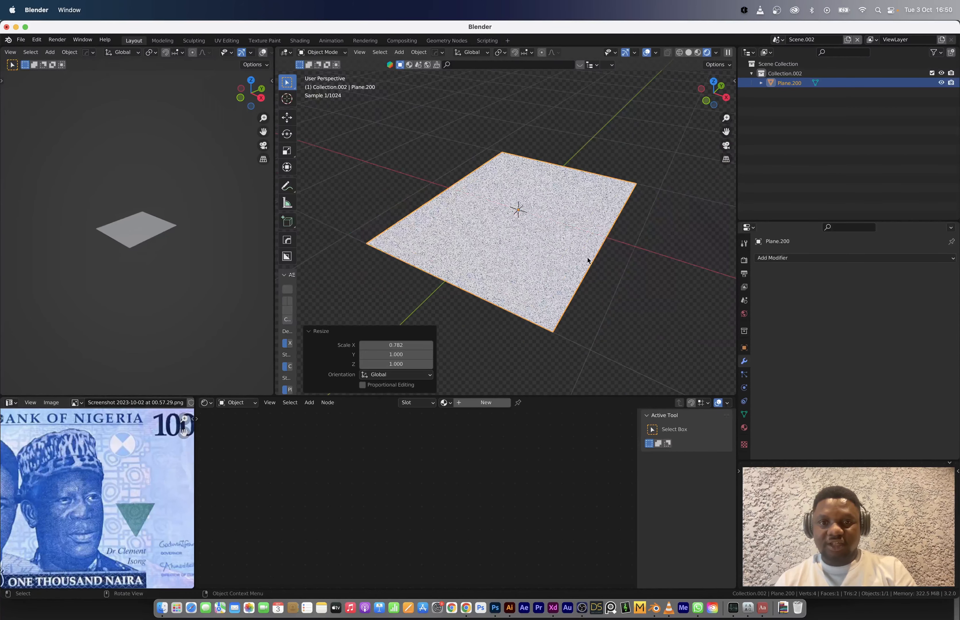
pyautogui.moveTo(589, 261); pyautogui.dragTo(576, 279, button='middle')
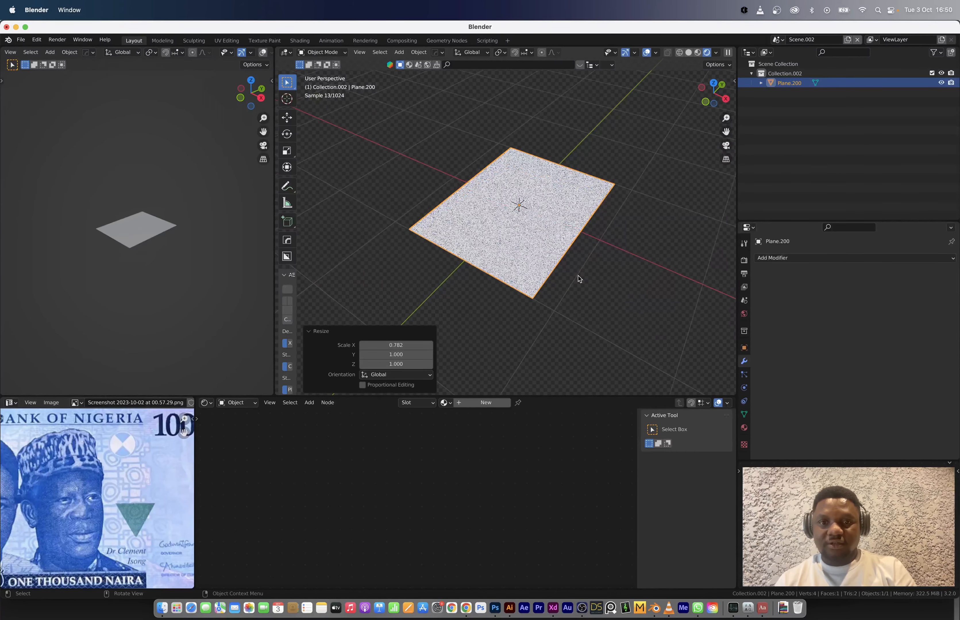
# Step: Create a new material on the plane and connect the card-back image Screenshot 2023-10-03 at 15.50.21.png to its Base Color
pyautogui.click(495, 403)
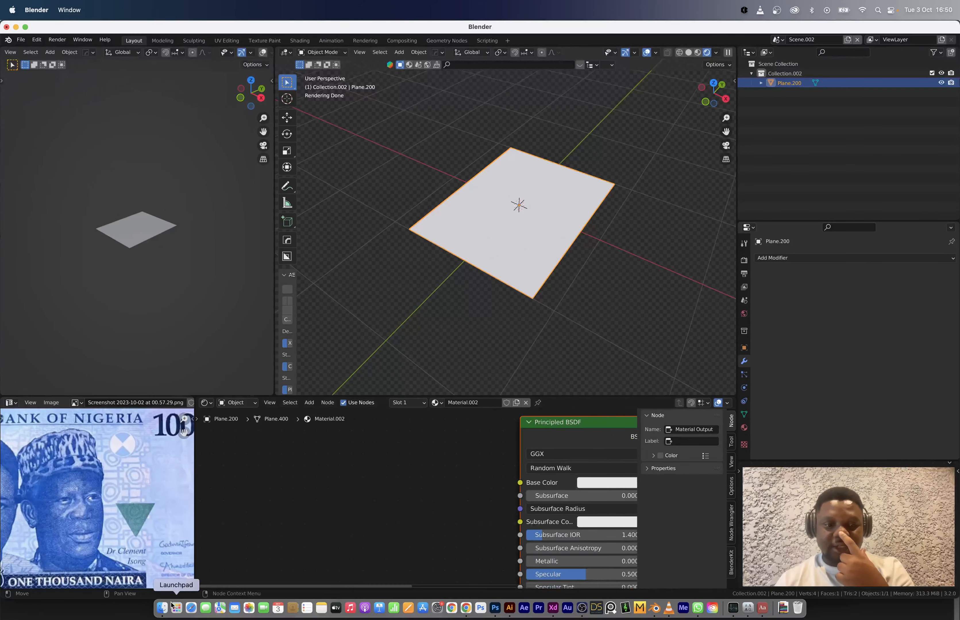
pyautogui.click(162, 608)
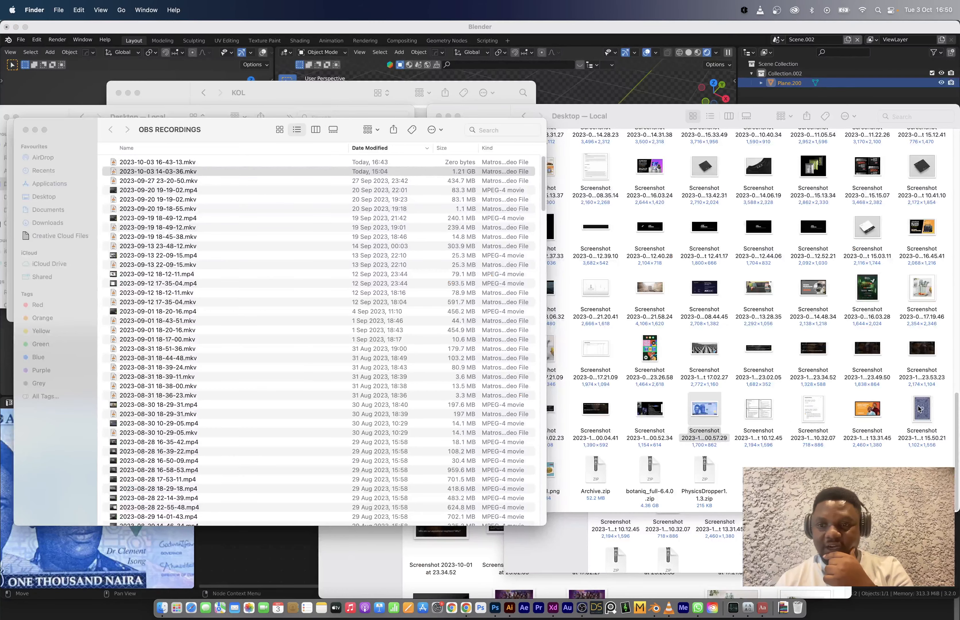
pyautogui.moveTo(919, 409); pyautogui.dragTo(281, 480)
pyautogui.click(291, 560)
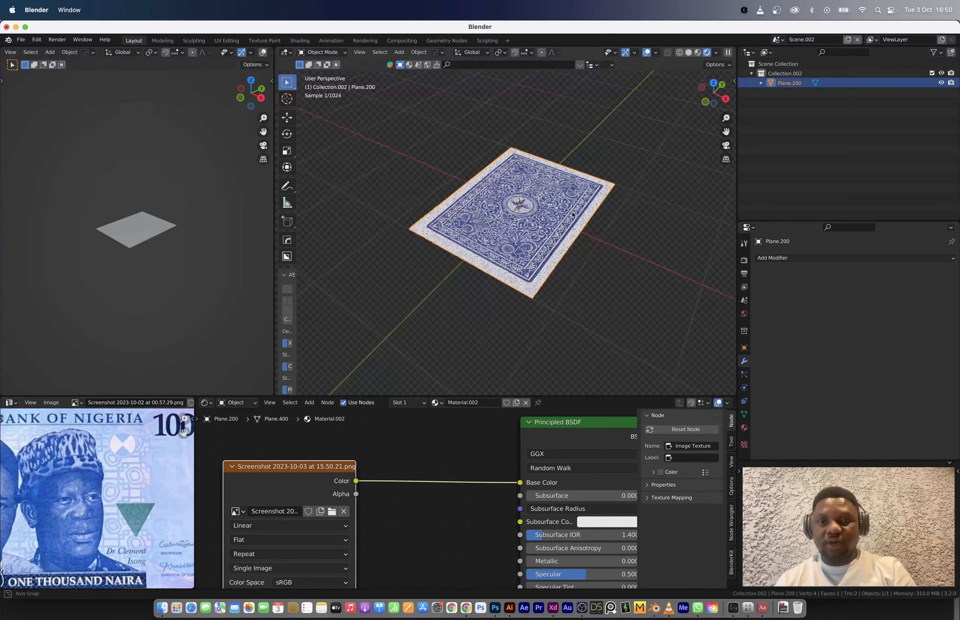
# Step: Add a Solidify modifier to the card and reduce its thickness to almost 0 m
pyautogui.scroll(4, 525, 193)
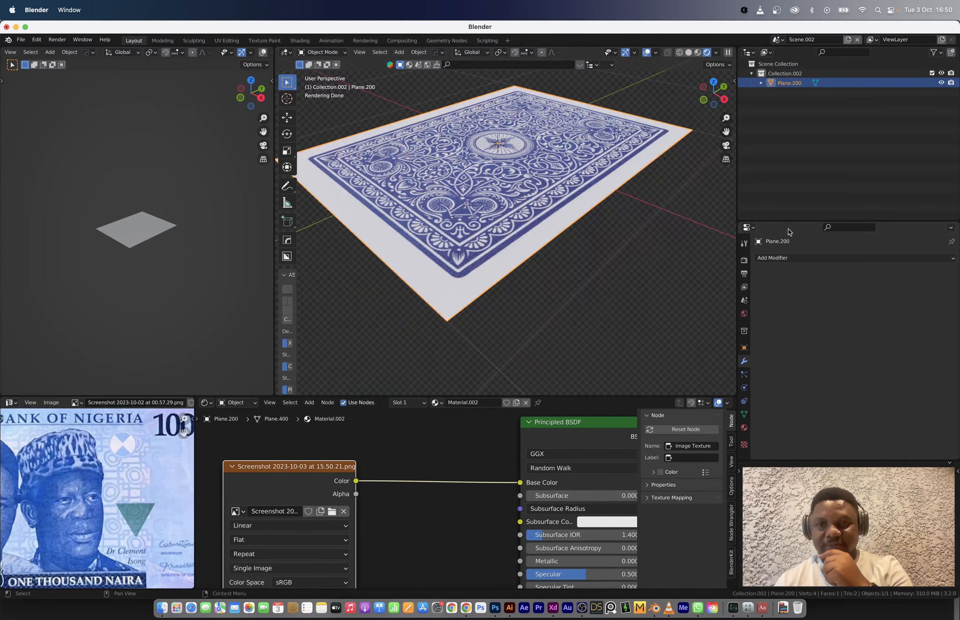
pyautogui.click(791, 260)
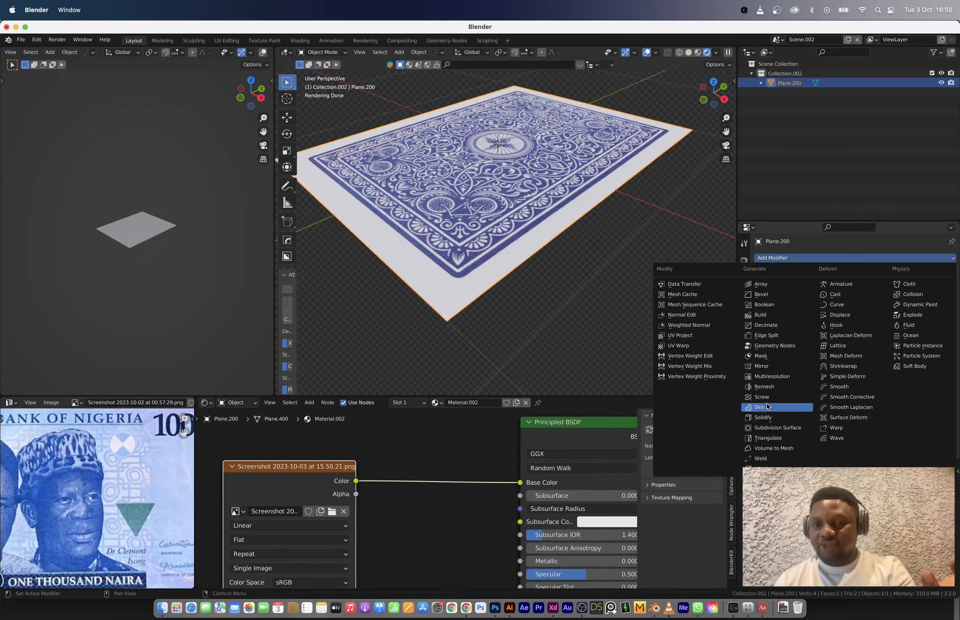
pyautogui.click(768, 416)
pyautogui.scroll(5, 328, 274)
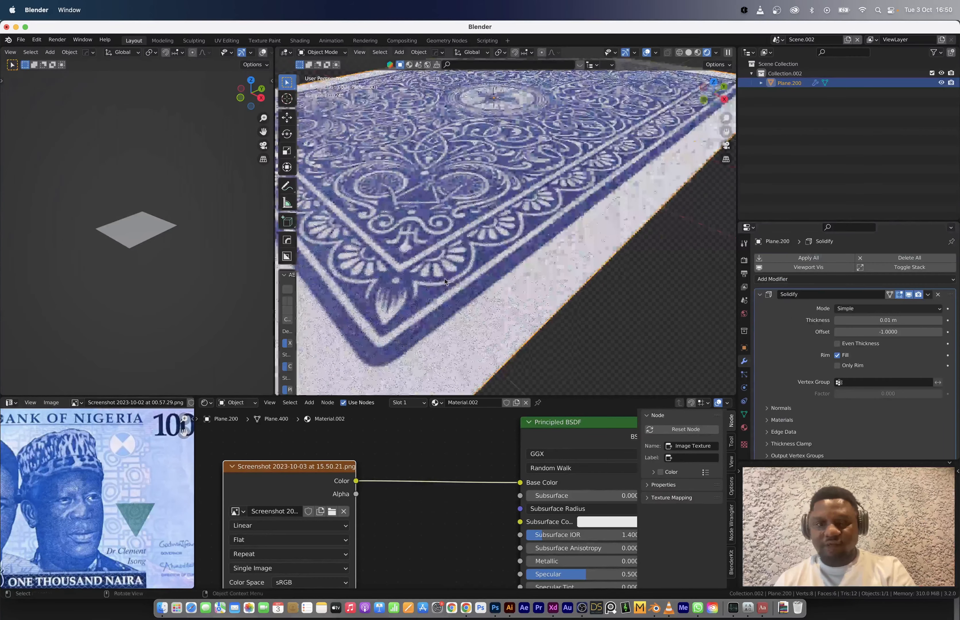
pyautogui.moveTo(507, 157); pyautogui.dragTo(490, 190, button='middle')
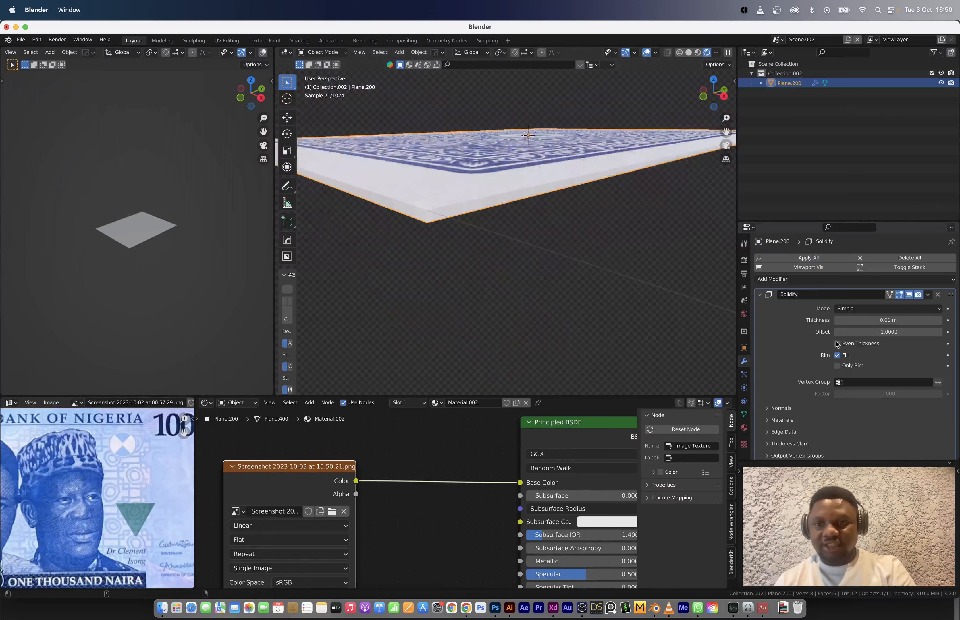
pyautogui.moveTo(873, 328); pyautogui.dragTo(839, 328)
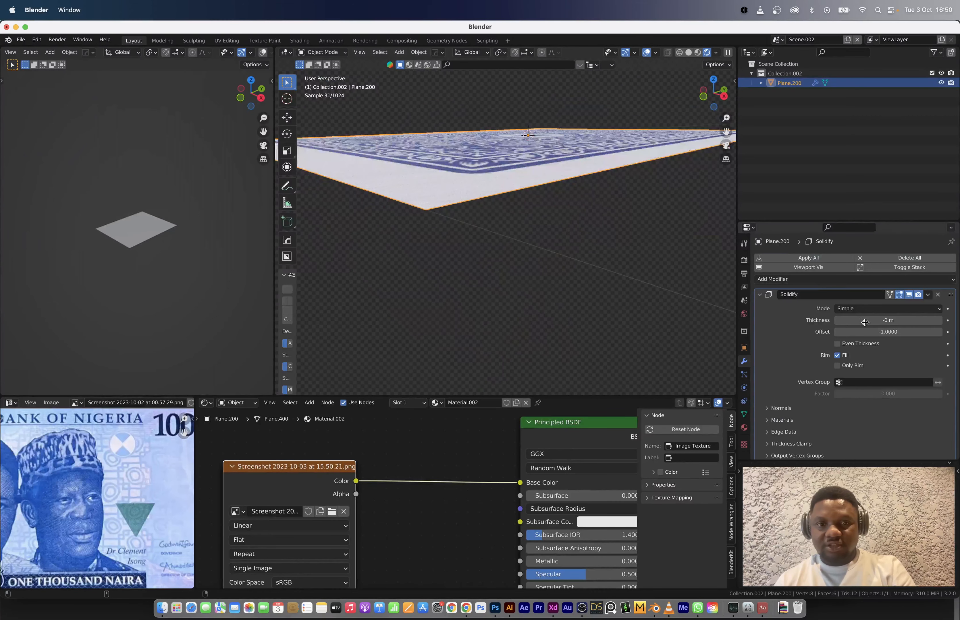
pyautogui.moveTo(535, 198); pyautogui.dragTo(539, 206, button='middle')
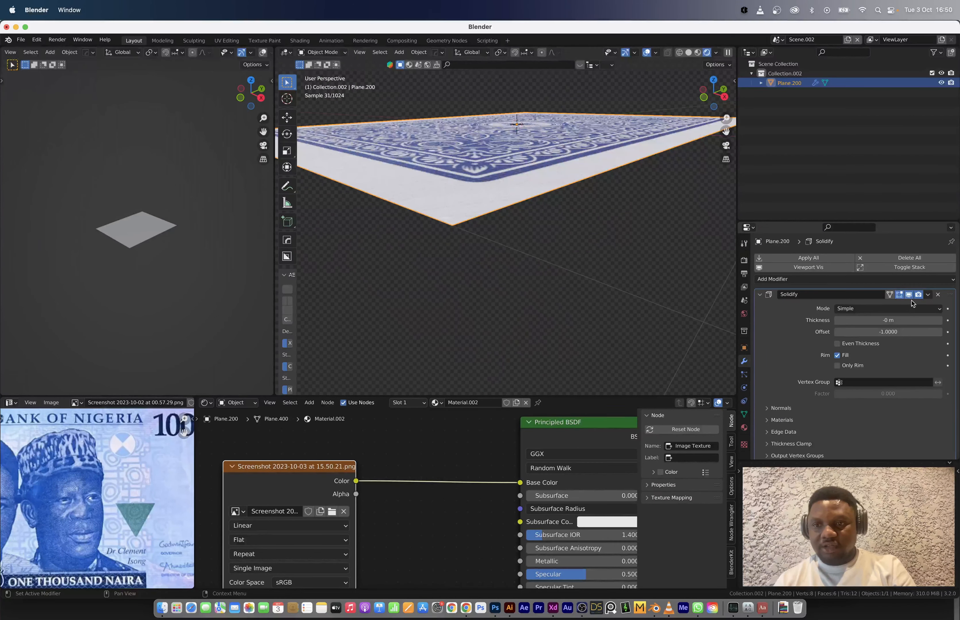
# Step: Add an Array modifier to the card with relative offset factors of 0 in X and 1 in Z
pyautogui.click(781, 279)
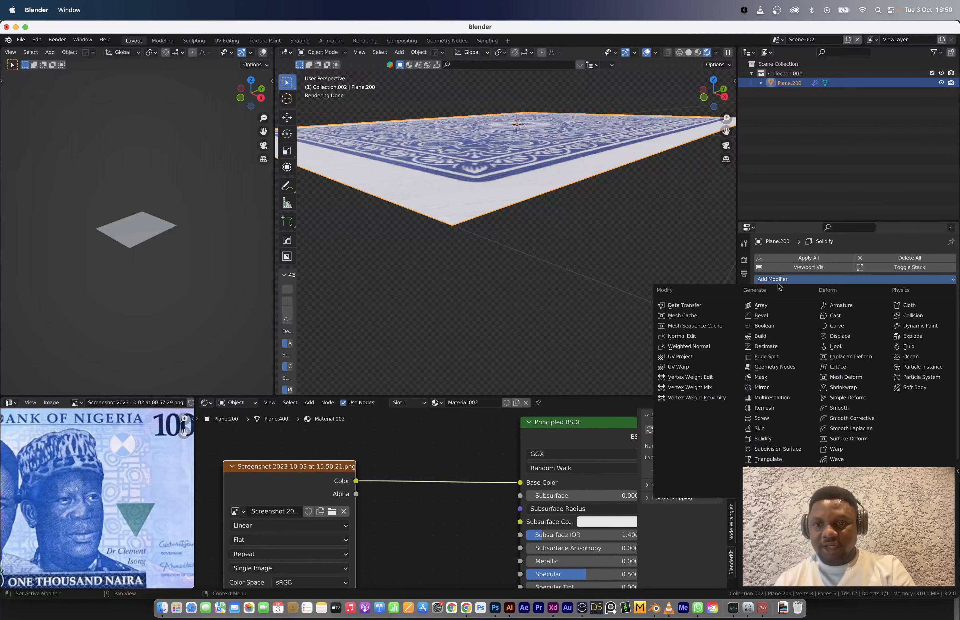
pyautogui.click(767, 308)
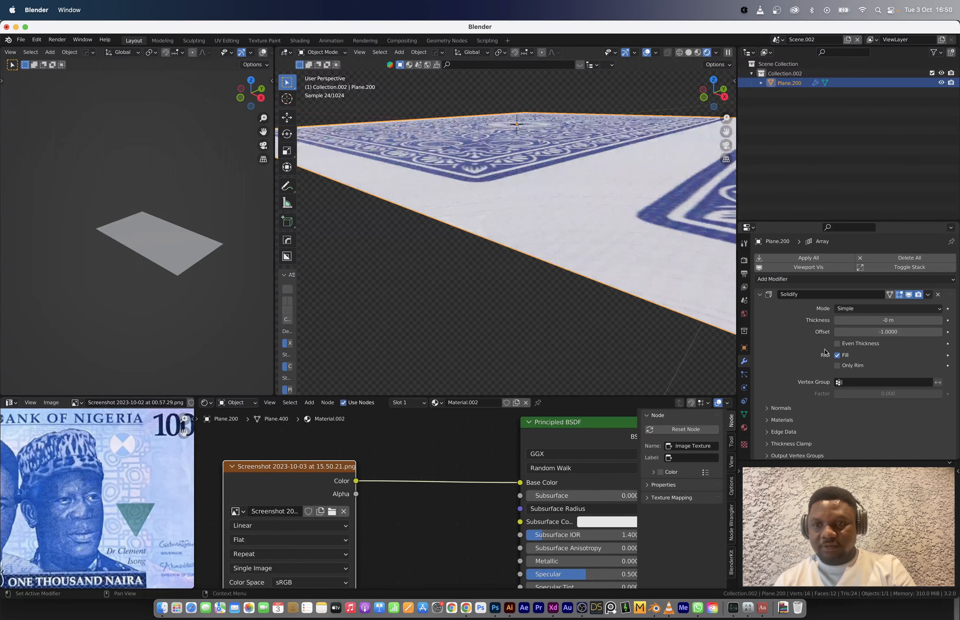
pyautogui.click(761, 295)
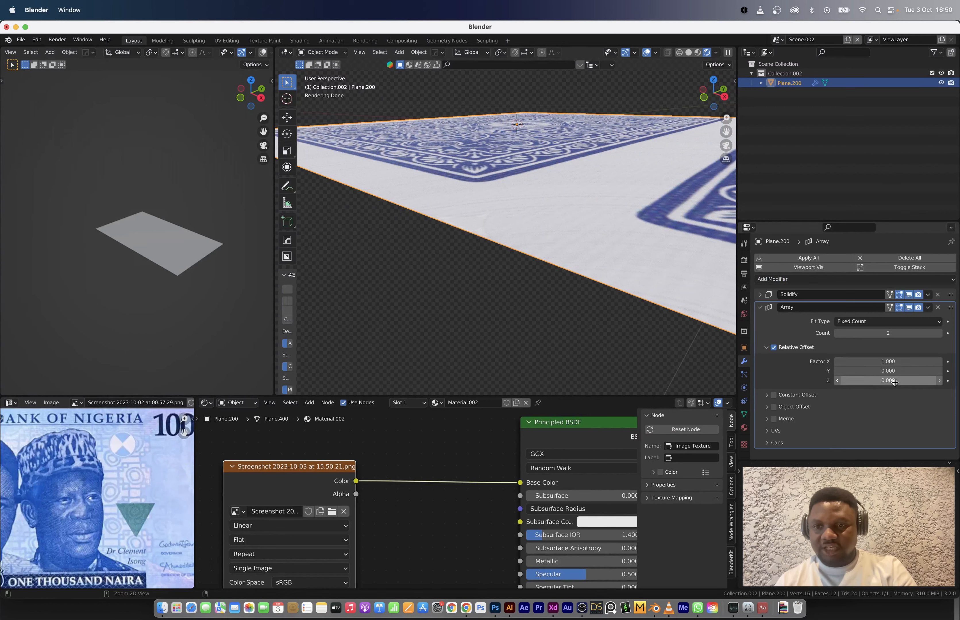
pyautogui.write('1.000')
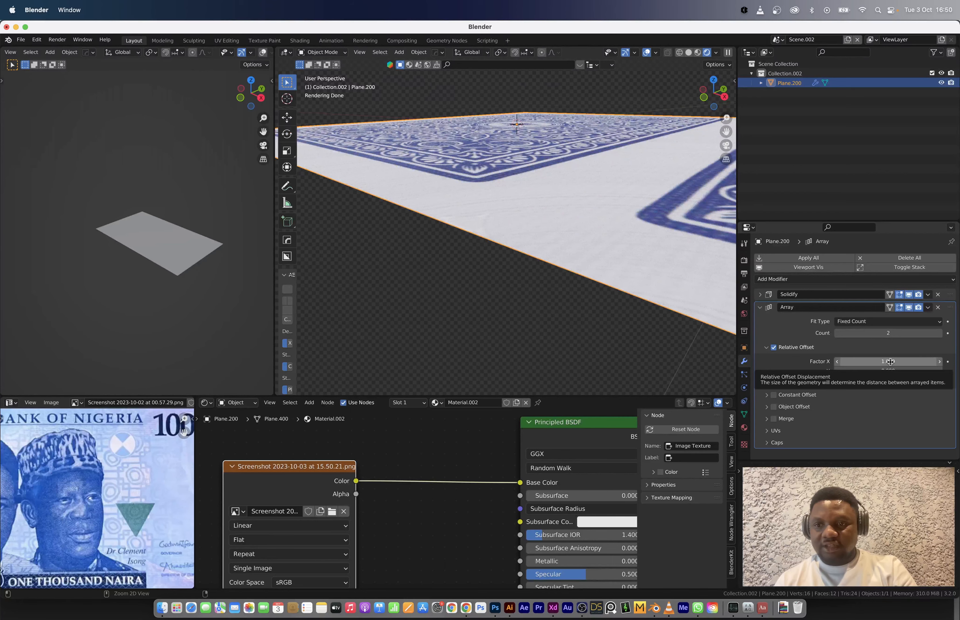
pyautogui.press('super+v')
pyautogui.moveTo(457, 107); pyautogui.dragTo(456, 132, button='middle')
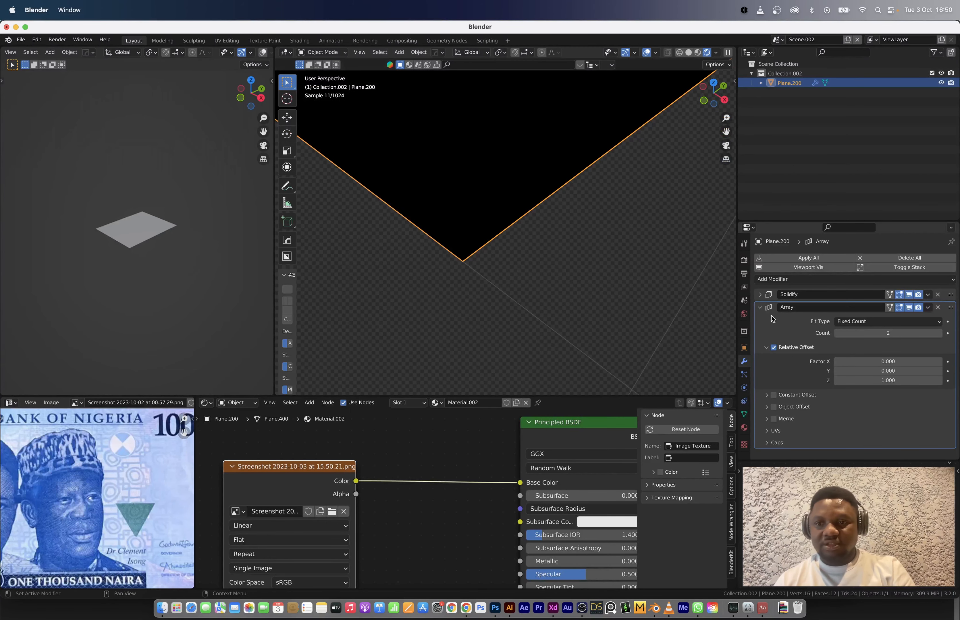
# Step: Set the Solidify modifier's thickness to 0.001 m
pyautogui.click(761, 308)
pyautogui.click(760, 295)
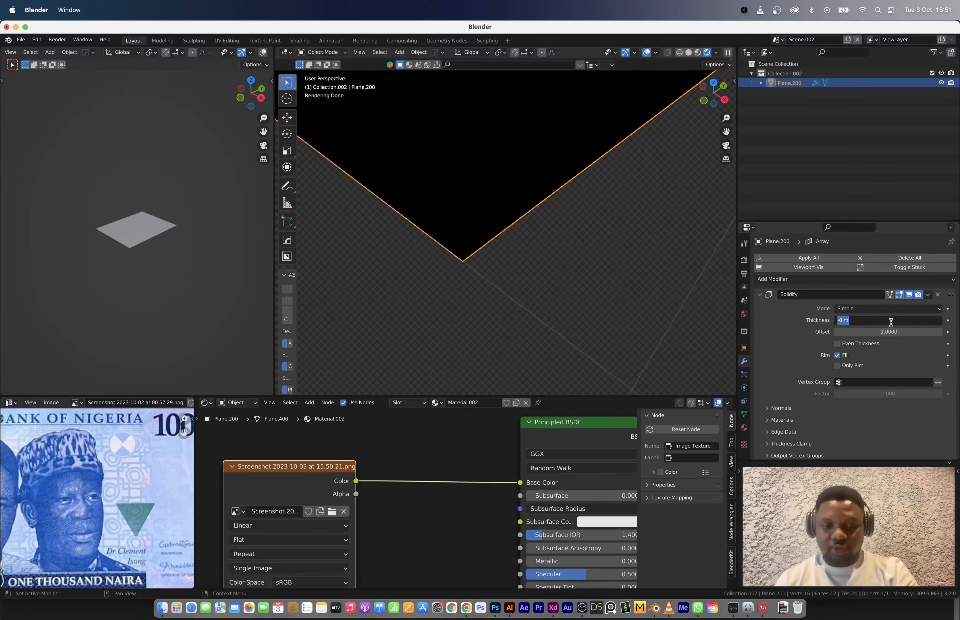
pyautogui.write('0')
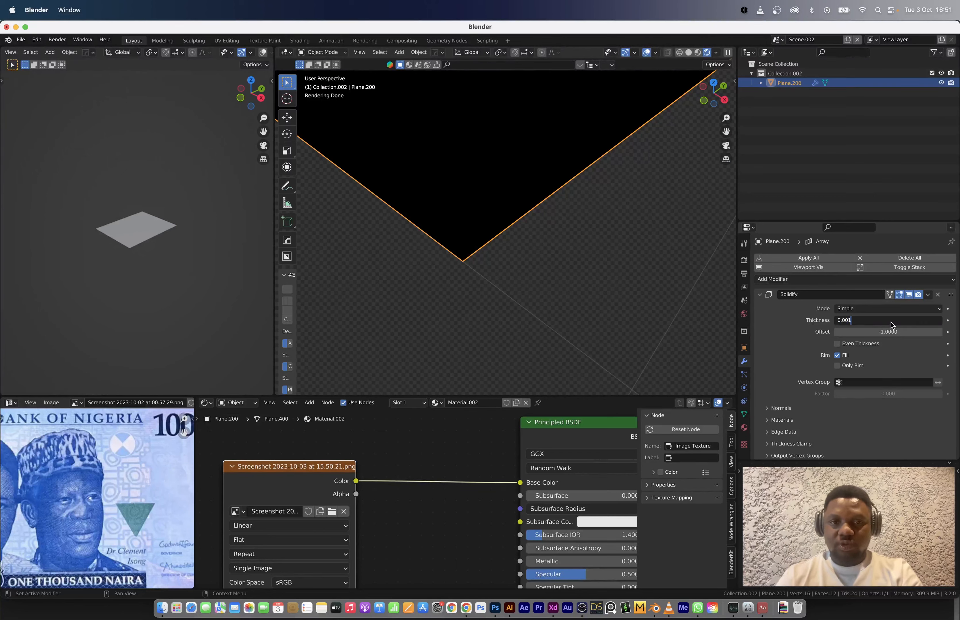
pyautogui.write('.001')
pyautogui.press('Return')
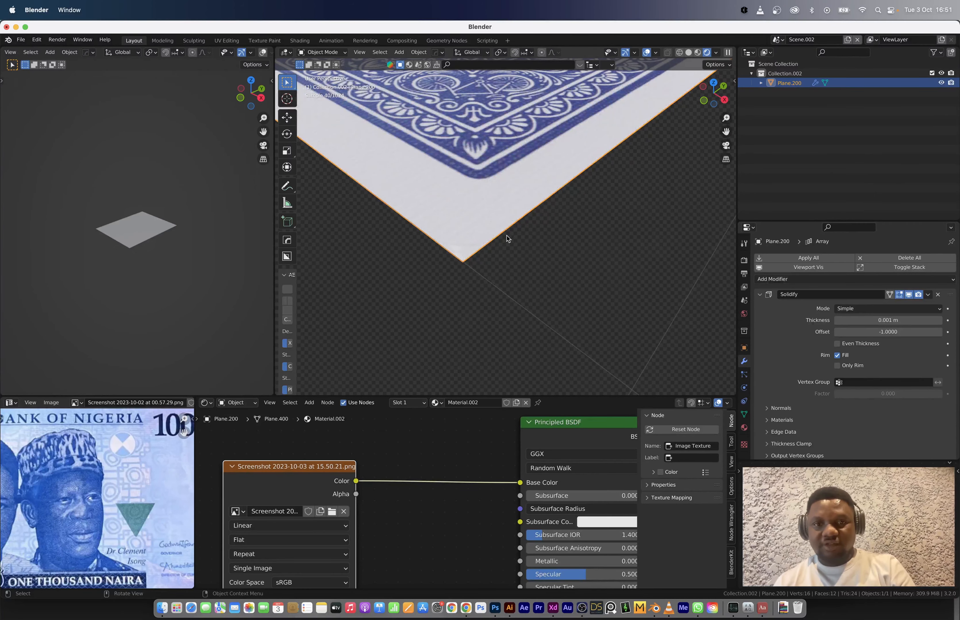
pyautogui.moveTo(508, 239); pyautogui.dragTo(509, 210, button='middle')
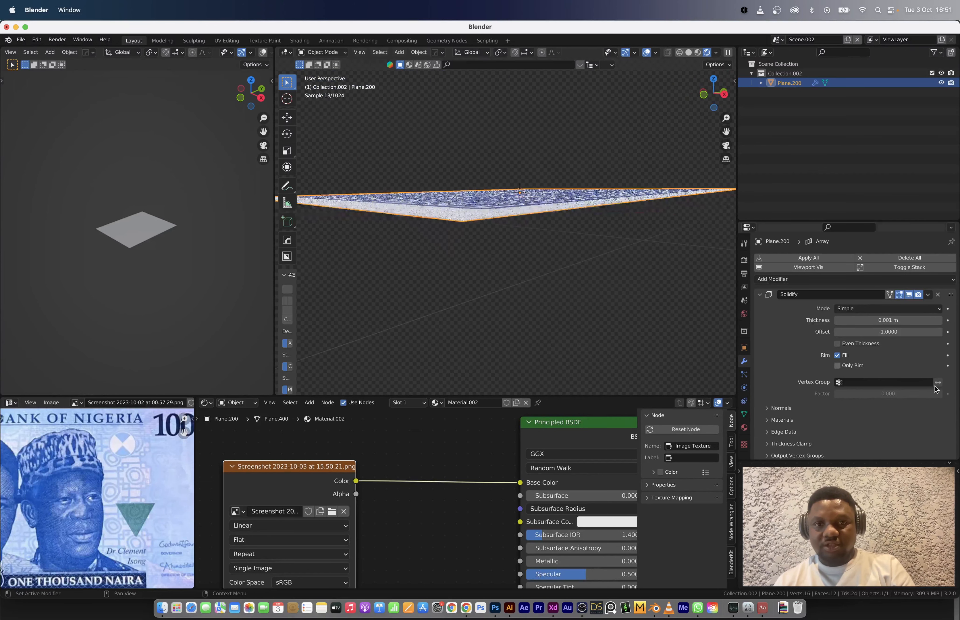
# Step: Raise the Array modifier's count to 306 and check the height of the deck
pyautogui.click(758, 295)
pyautogui.click(760, 307)
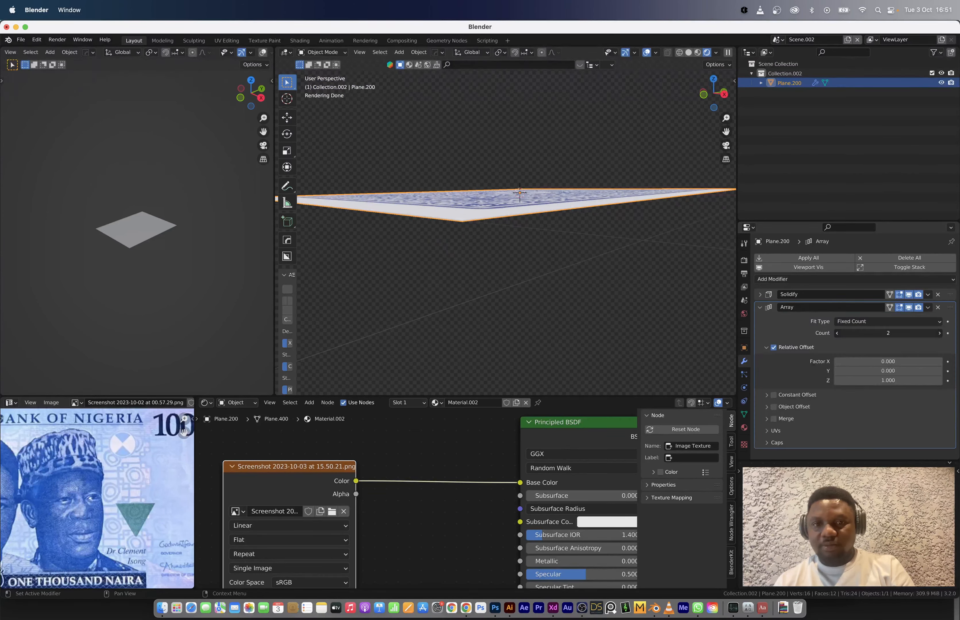
pyautogui.moveTo(887, 334); pyautogui.dragTo(940, 333)
pyautogui.scroll(-4, 486, 193)
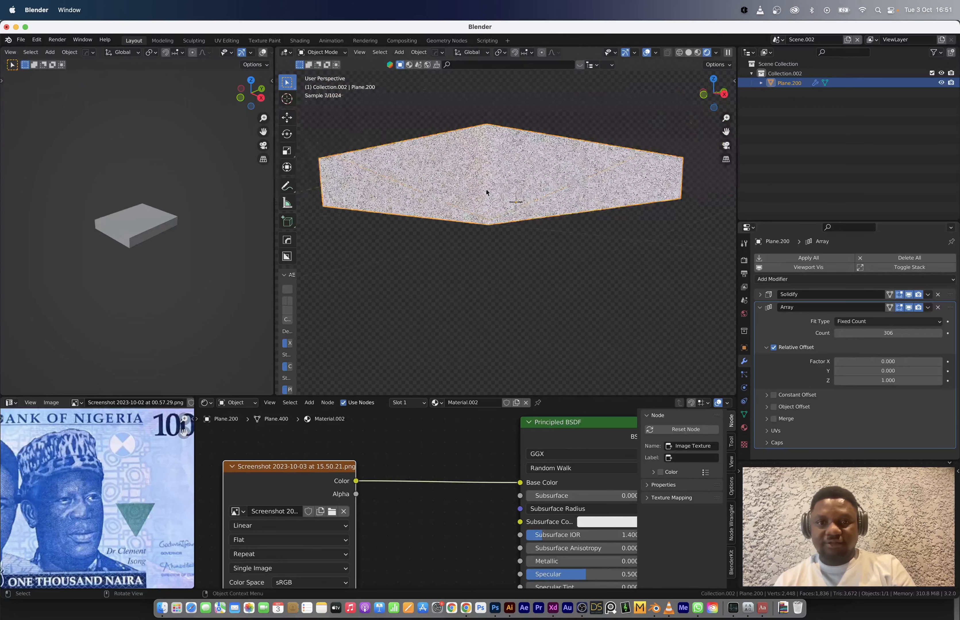
pyautogui.moveTo(494, 129); pyautogui.dragTo(516, 224, button='middle')
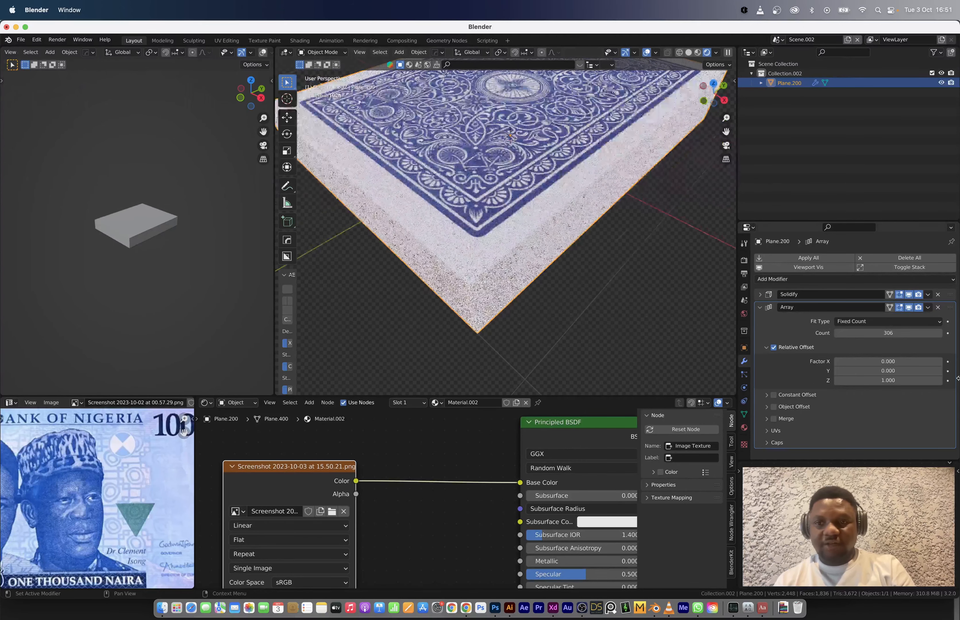
# Step: Set the Array modifier's count to 52 and check the thickness of the deck
pyautogui.doubleClick(895, 333)
pyautogui.write('52')
pyautogui.press('Return')
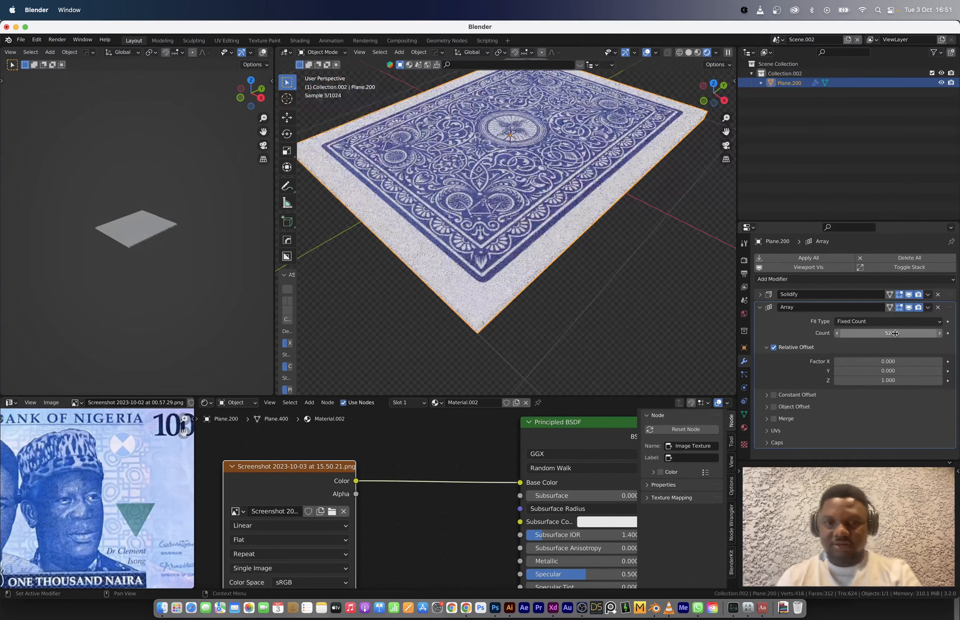
pyautogui.moveTo(622, 242); pyautogui.dragTo(556, 195, button='middle')
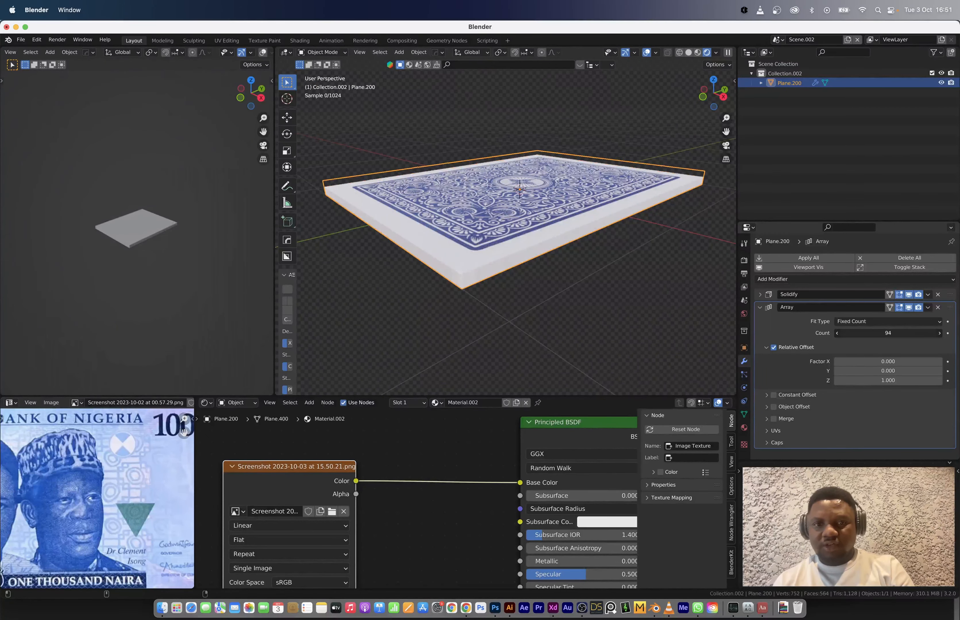
# Step: Raise the Array count to 272 and apply both the Solidify and Array modifiers
pyautogui.moveTo(888, 333); pyautogui.dragTo(930, 334)
pyautogui.moveTo(526, 243); pyautogui.dragTo(556, 255, button='middle')
pyautogui.hotkey('ctrl', 'a')
pyautogui.hotkey('ctrl', 'a')
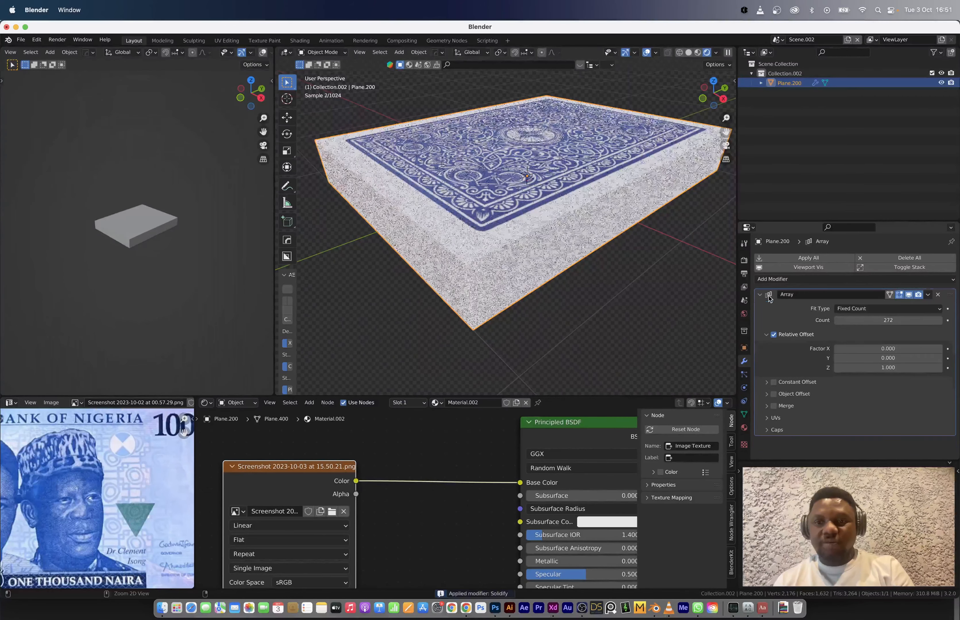
# Step: Separate the deck's mesh into individual card objects by loose parts
pyautogui.press('Tab')
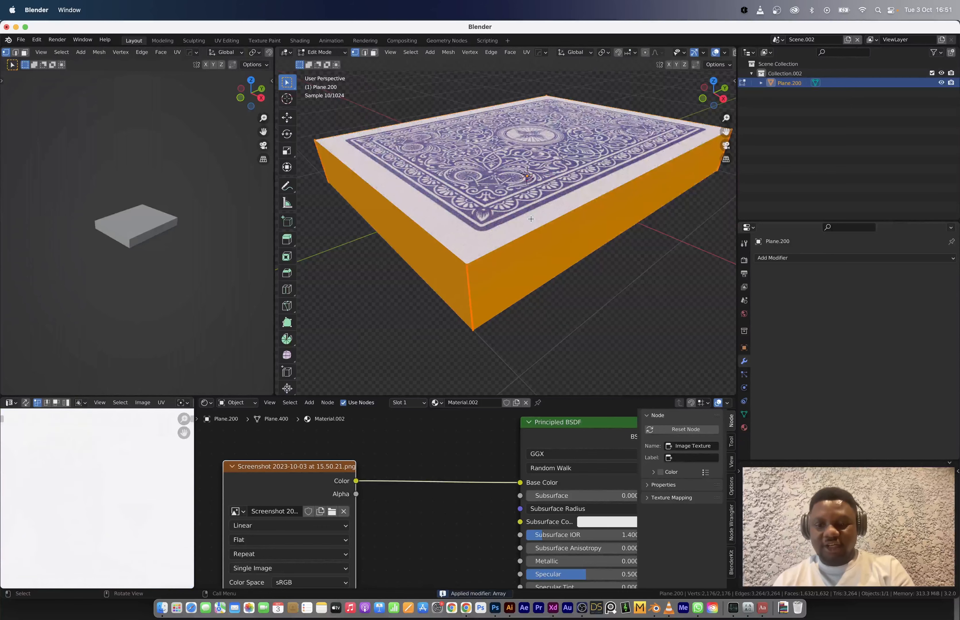
pyautogui.press('p')
pyautogui.click(531, 220)
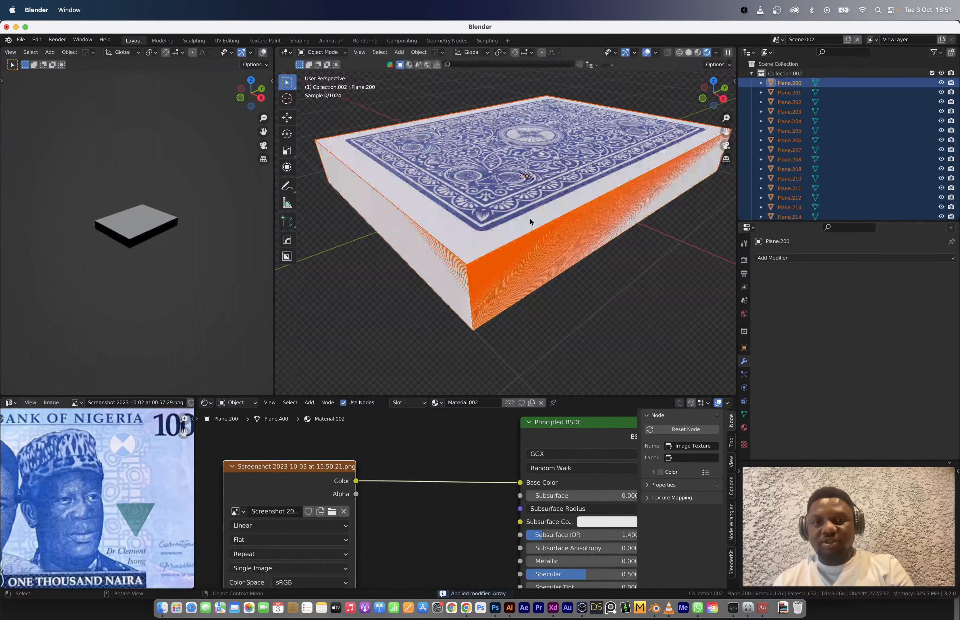
pyautogui.press('Tab')
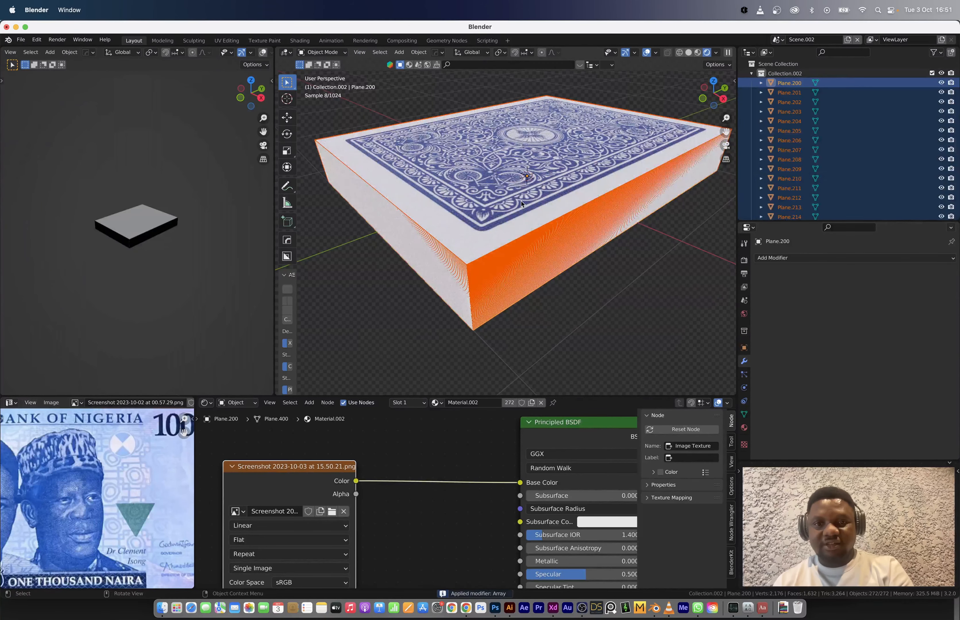
# Step: Try moving the top card on its own, then cancel the move
pyautogui.click(521, 205)
pyautogui.press('g')
pyautogui.rightClick(590, 268)
# Step: Select all the cards and run Randomize Transform on them with the same settings as the banknotes
pyautogui.moveTo(613, 270); pyautogui.dragTo(547, 175)
pyautogui.press('F3')
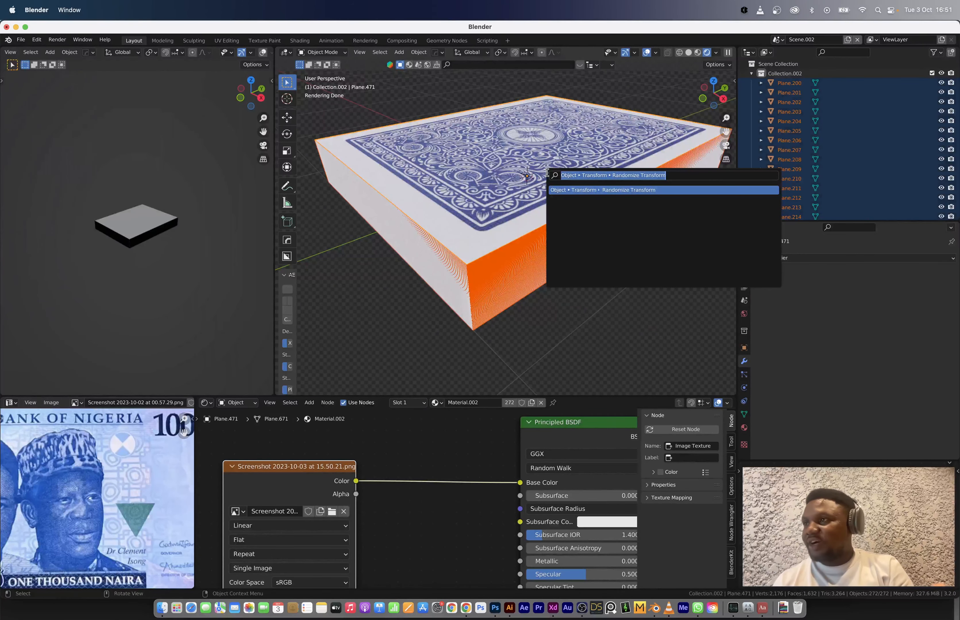
pyautogui.click(615, 189)
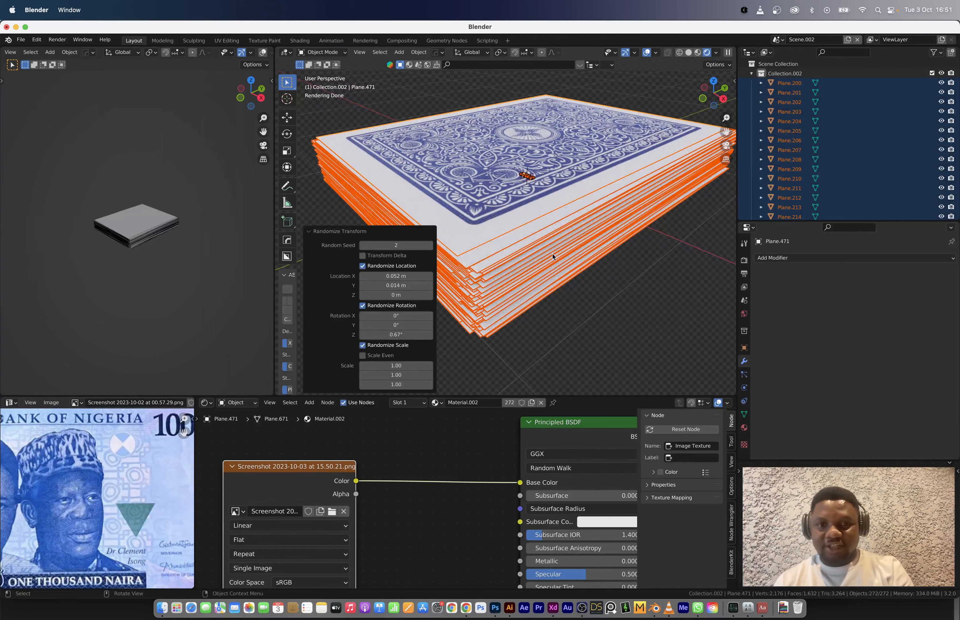
# Step: Hide the viewport overlays and view the uneven deck up close in solid shading
pyautogui.click(646, 55)
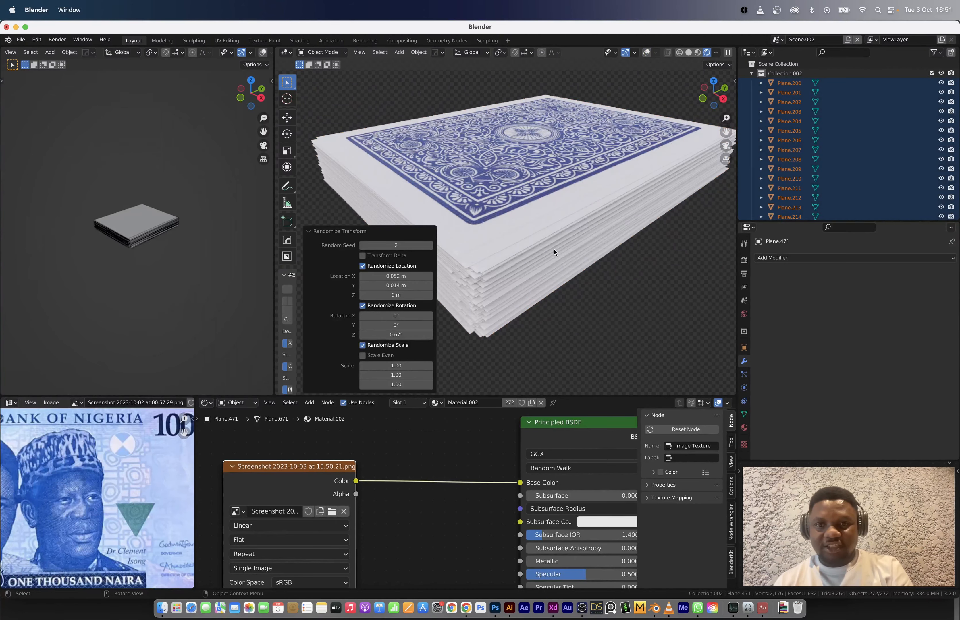
pyautogui.moveTo(571, 242)
pyautogui.mouseDown(button='middle')
pyautogui.moveTo(573, 217)
pyautogui.moveTo(601, 216)
pyautogui.moveTo(625, 242)
pyautogui.moveTo(611, 266)
pyautogui.moveTo(564, 237)
pyautogui.mouseUp(button='middle')
pyautogui.press('z')
pyautogui.click(635, 229)
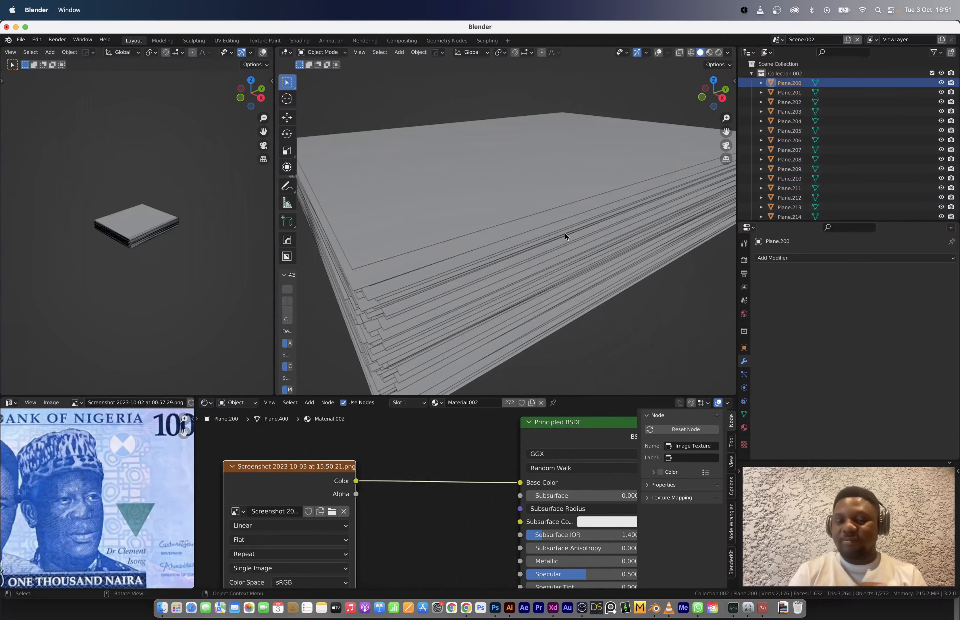